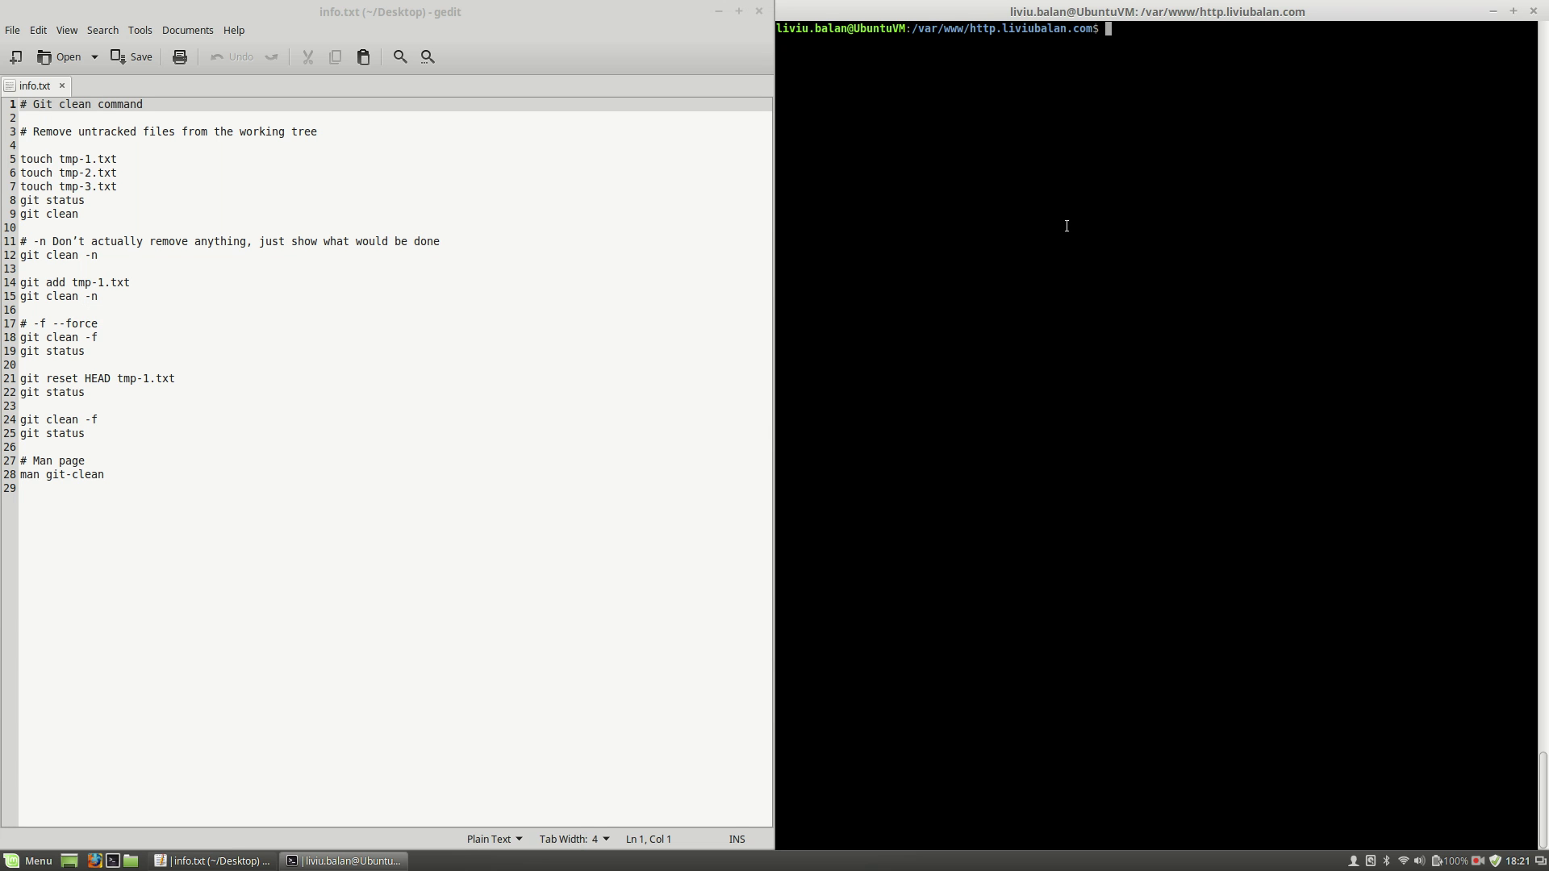
# Step: Highlight 'working tree' on line 3 of the gedit notes, then focus the terminal
pyautogui.click(240, 133)
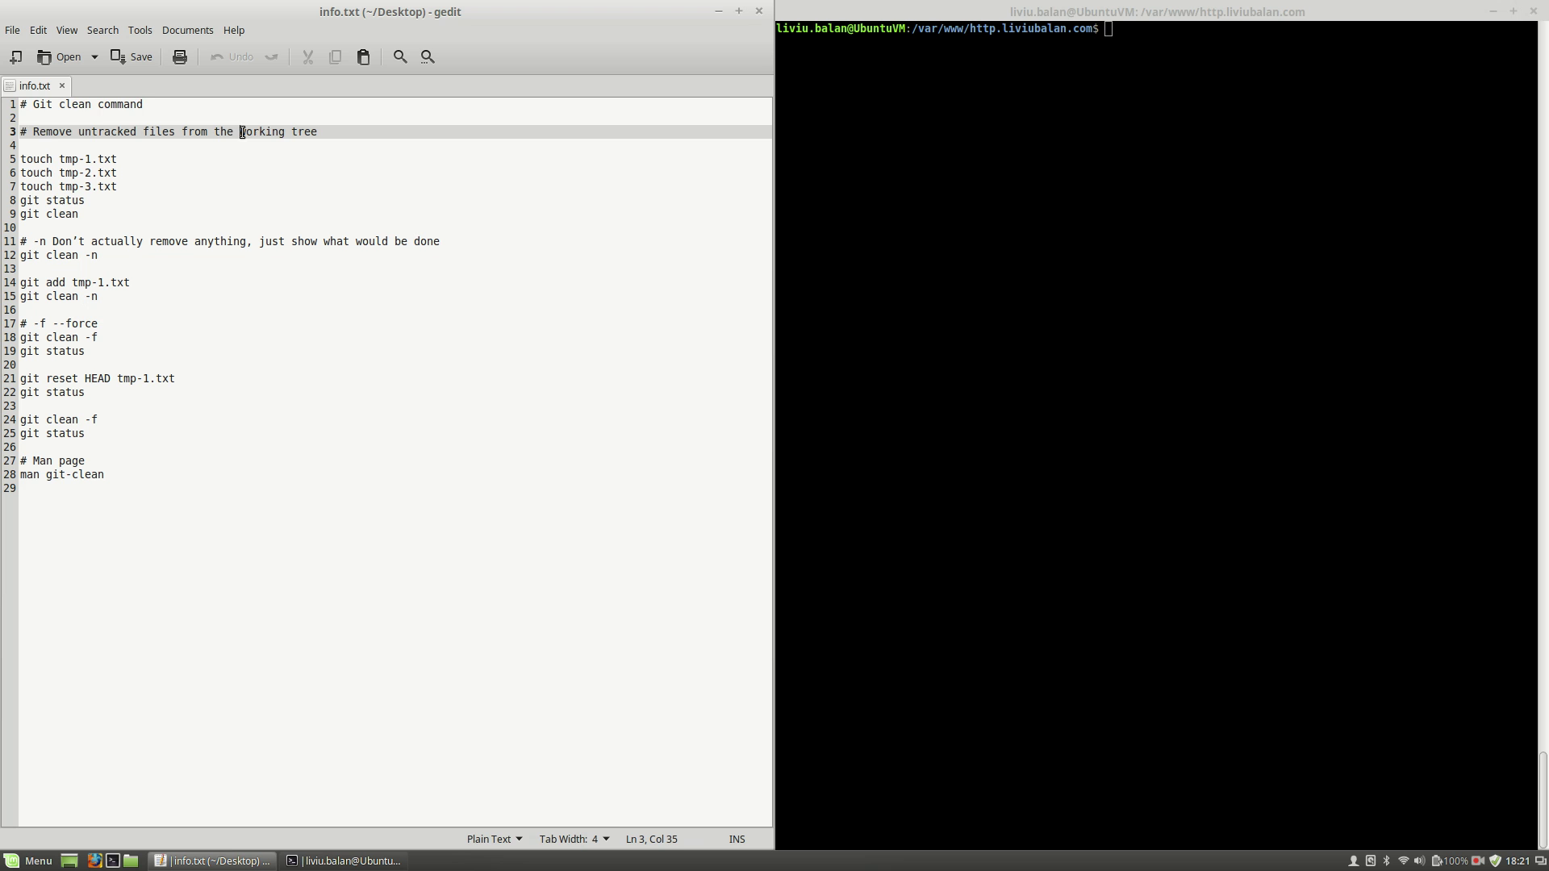
pyautogui.moveTo(240, 132); pyautogui.dragTo(318, 131)
pyautogui.click(891, 432)
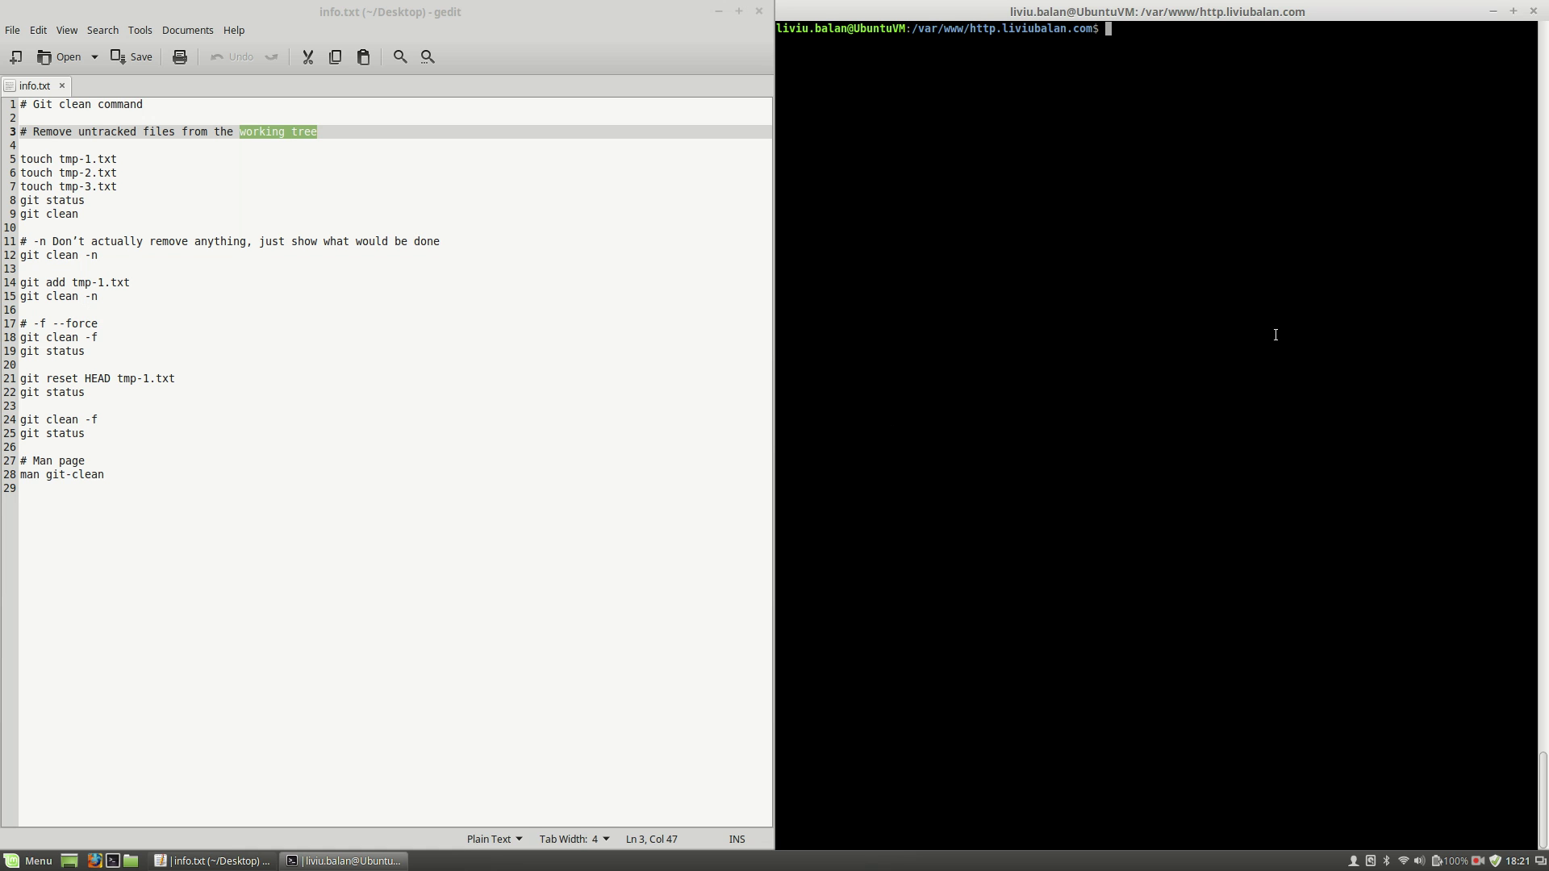
pyautogui.write('ls')
# Step: Run ls and git status, then create tmp-1.txt using the touch command pasted from the notes
pyautogui.press('Return')
pyautogui.write('git stat')
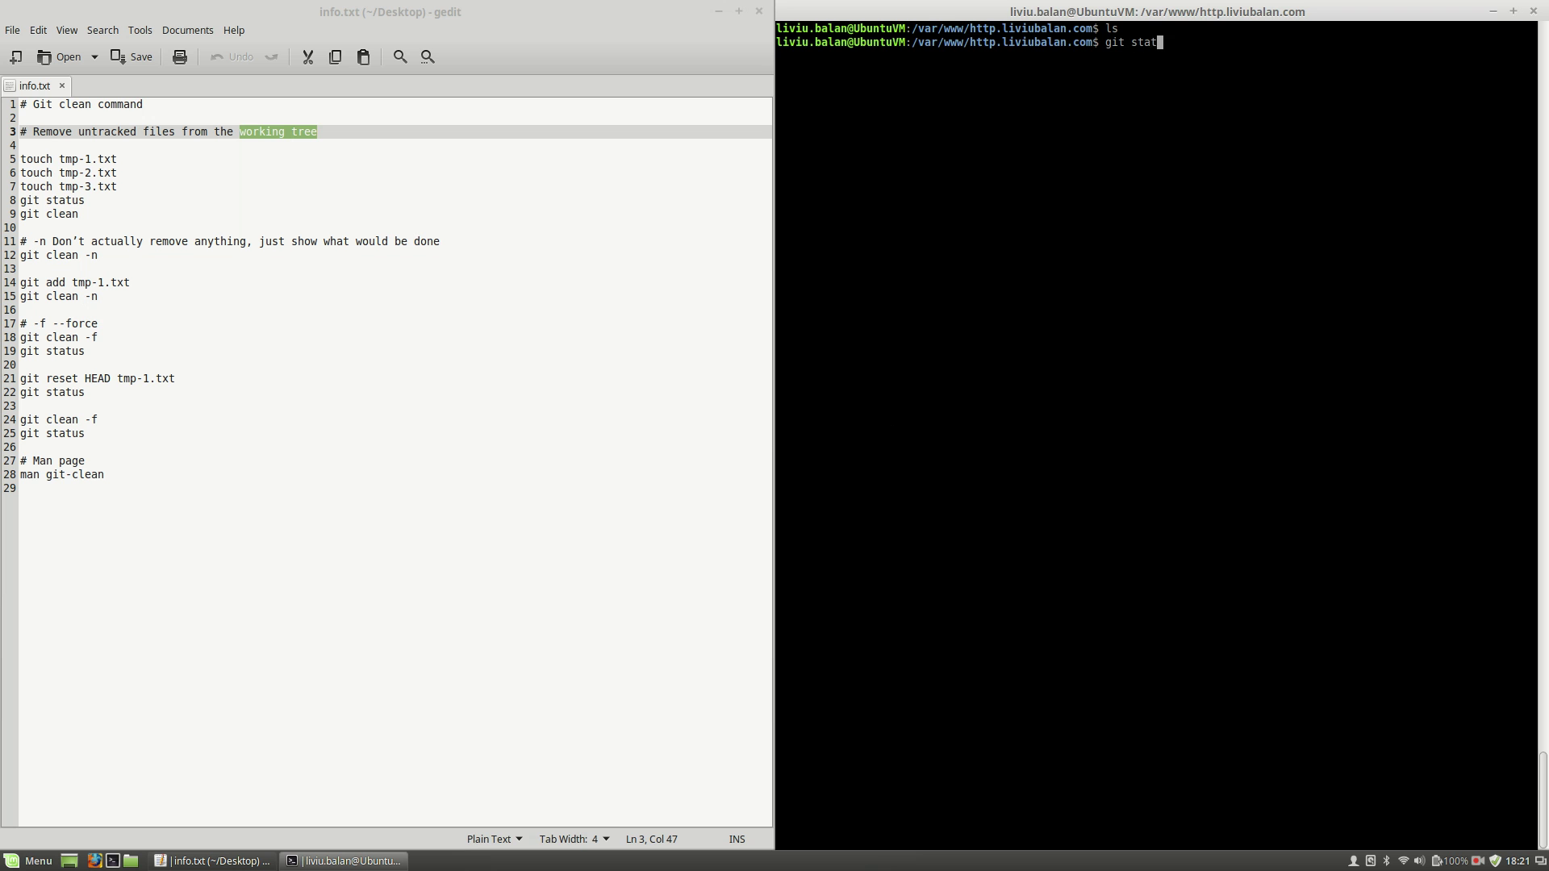
pyautogui.write('us')
pyautogui.press('Return')
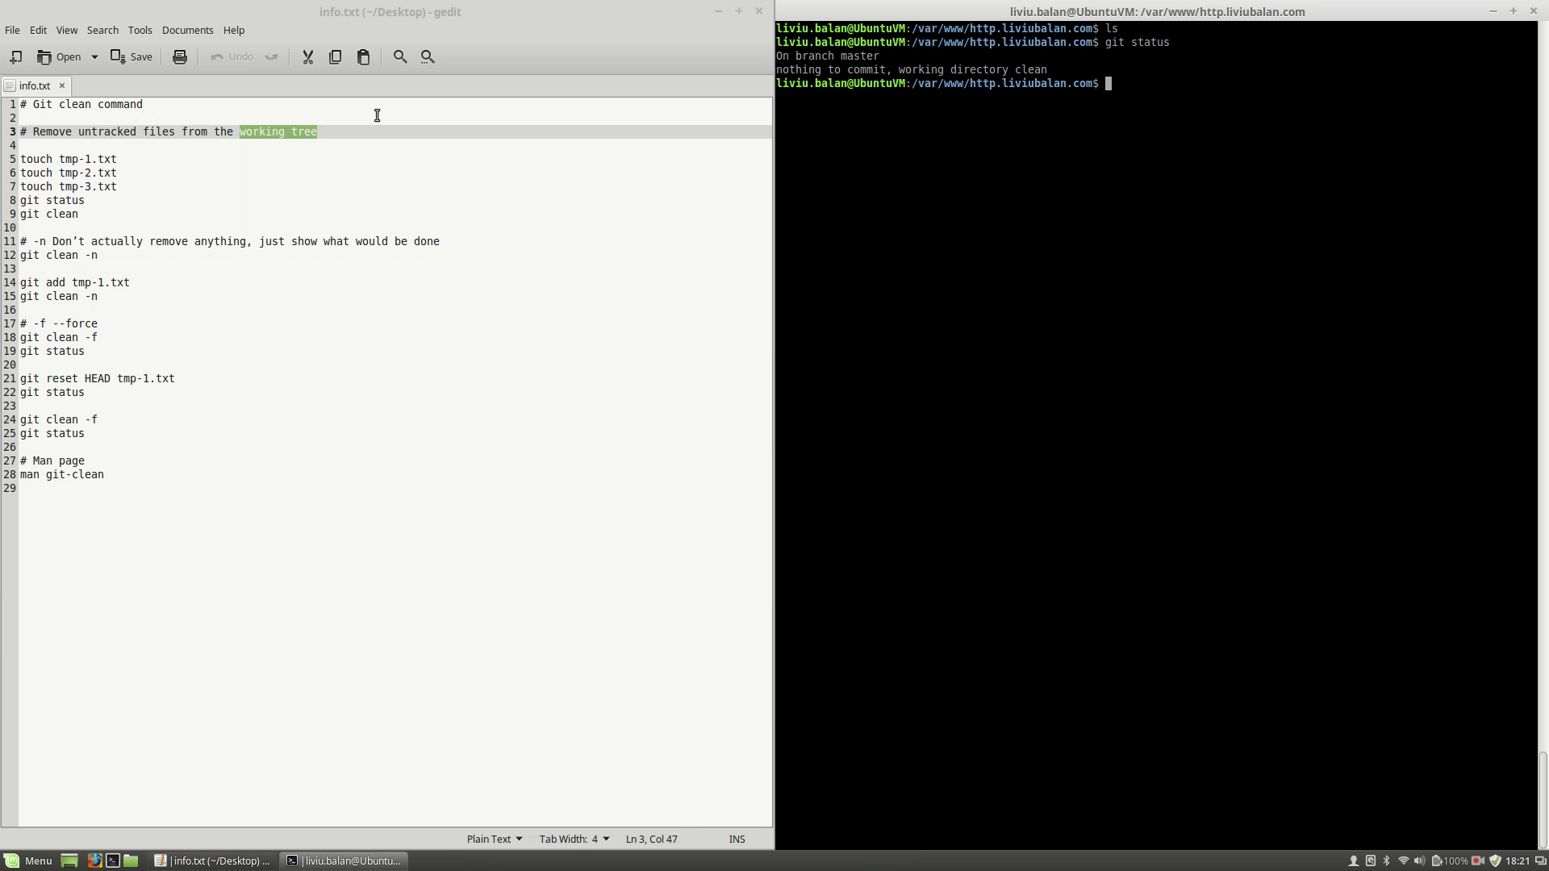
pyautogui.moveTo(119, 158); pyautogui.dragTo(18, 158)
pyautogui.hotkey('ctrl', 'c')
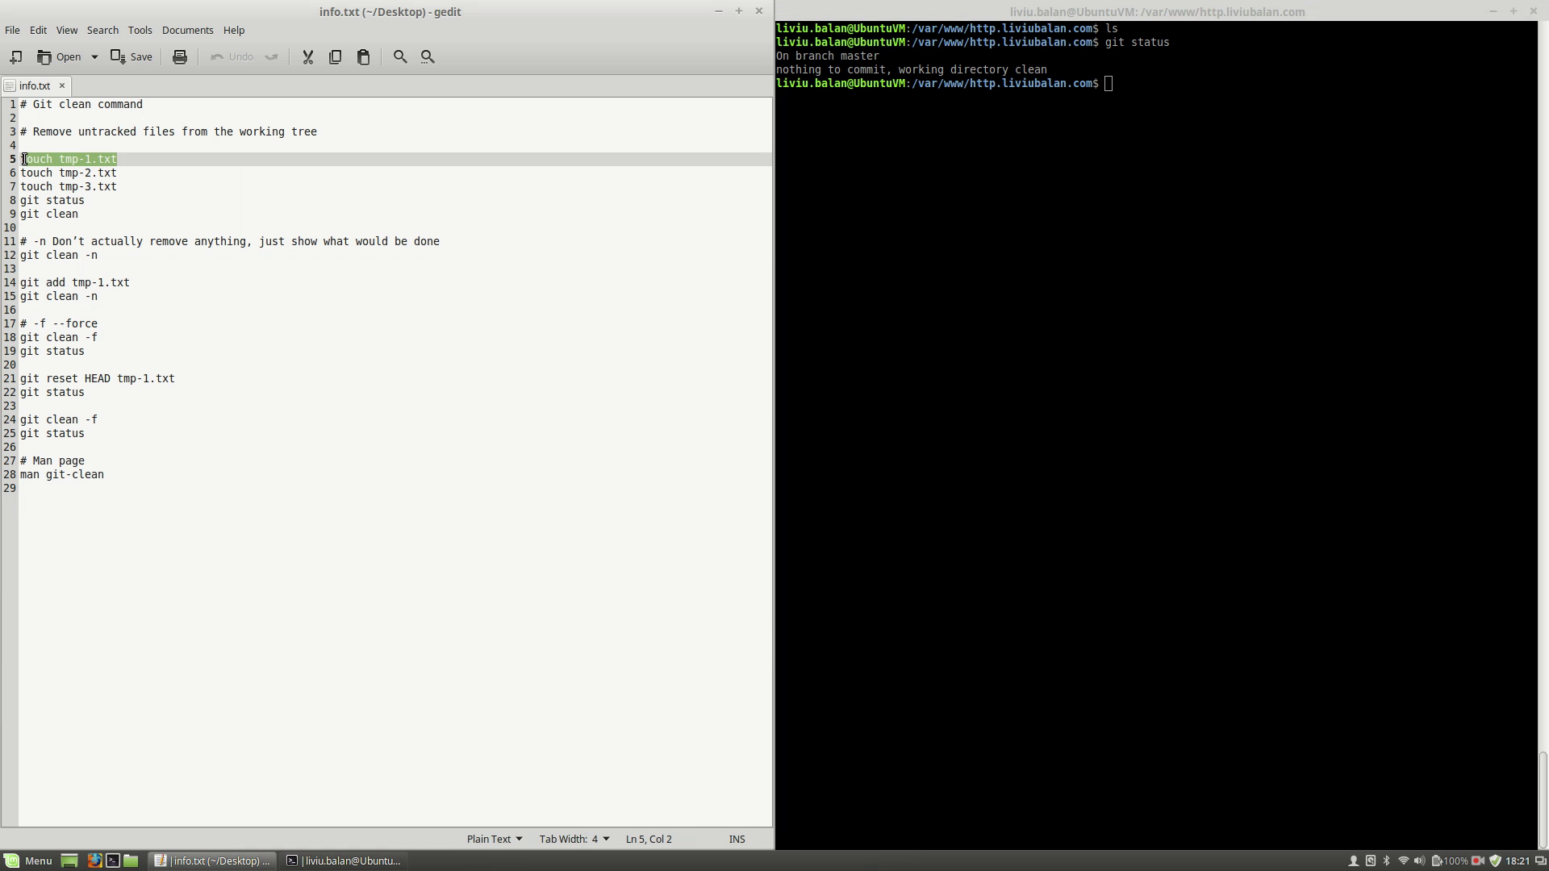
pyautogui.click(871, 423)
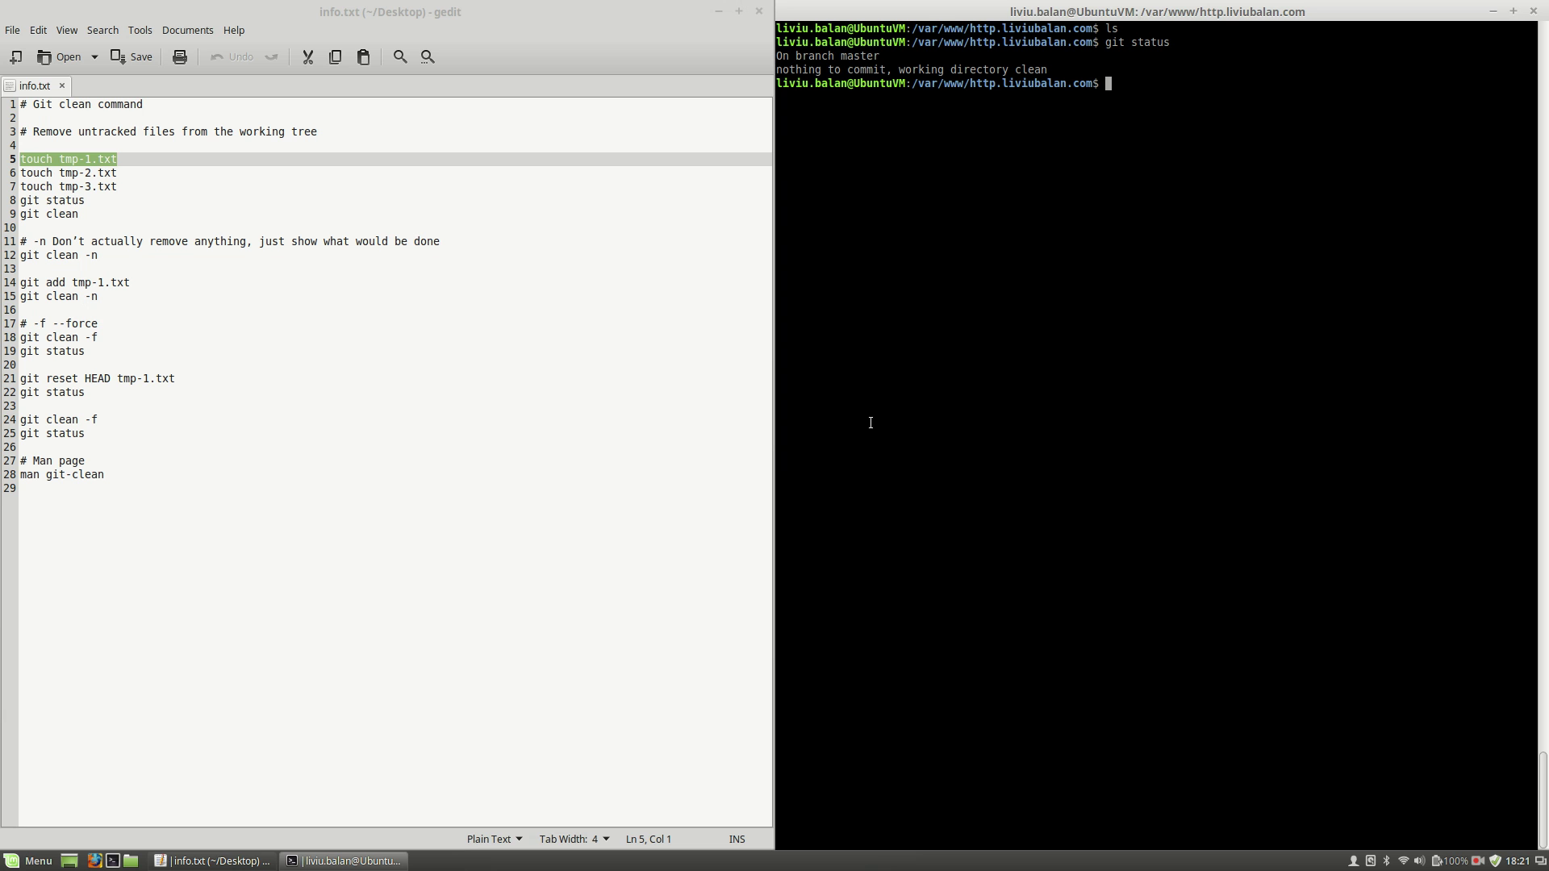
pyautogui.middleClick(869, 424)
pyautogui.press('Return')
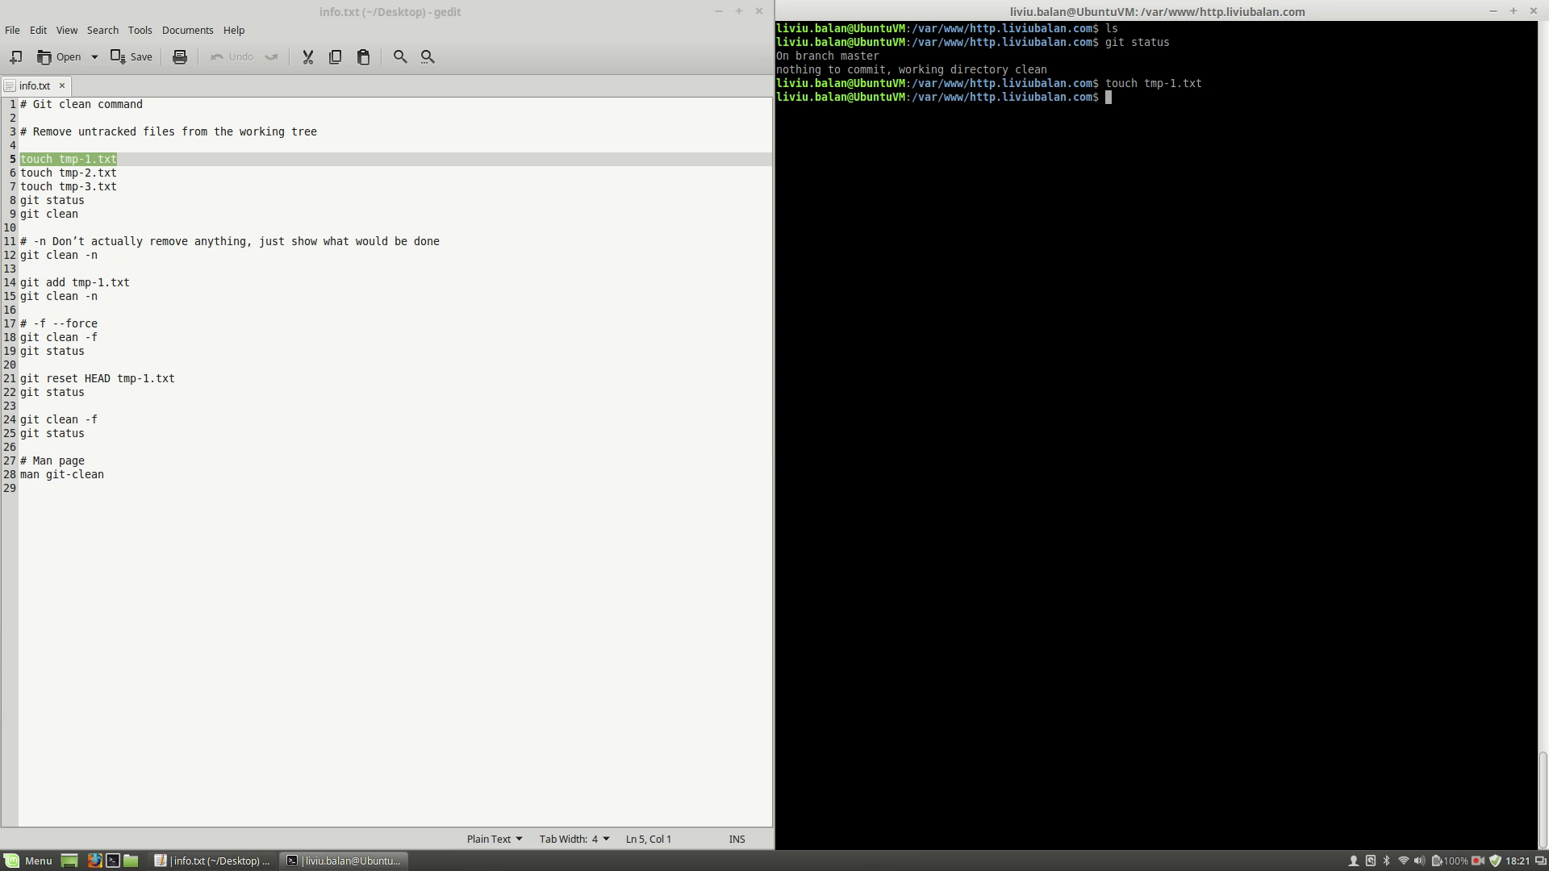
# Step: Create tmp-2.txt and tmp-3.txt by editing recalled commands, then list them as untracked with git status
pyautogui.press('Up')
pyautogui.press('Left')
pyautogui.press('Left')
pyautogui.press('Left')
pyautogui.press('Left')
pyautogui.press('BackSpace')
pyautogui.write('2')
pyautogui.press('Return')
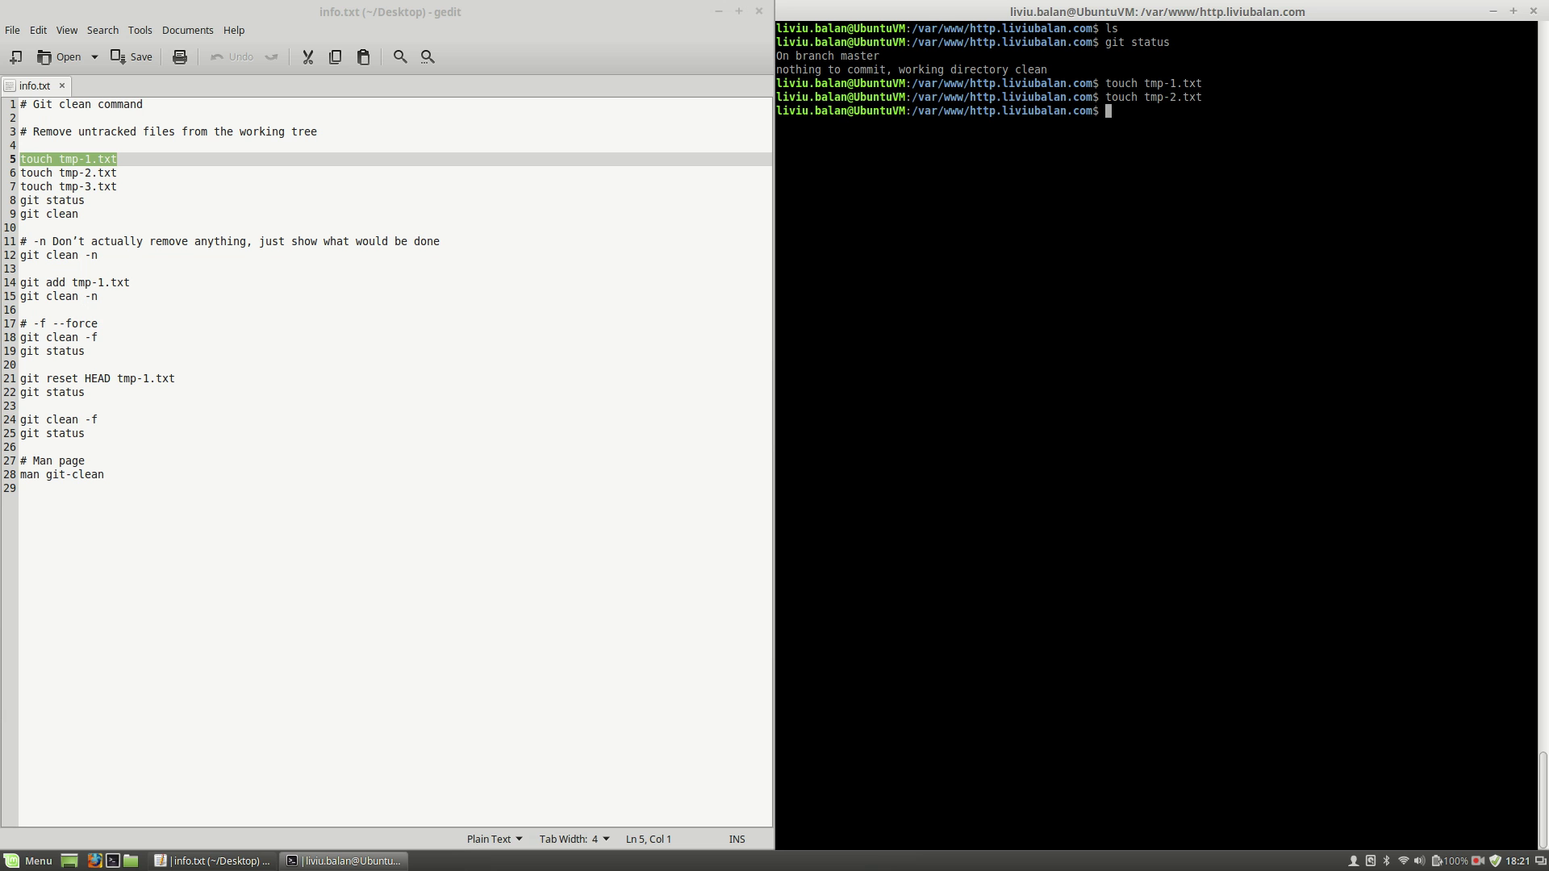
pyautogui.press('Up')
pyautogui.press('Left')
pyautogui.press('Left')
pyautogui.press('Left')
pyautogui.press('BackSpace')
pyautogui.write('3')
pyautogui.press('Return')
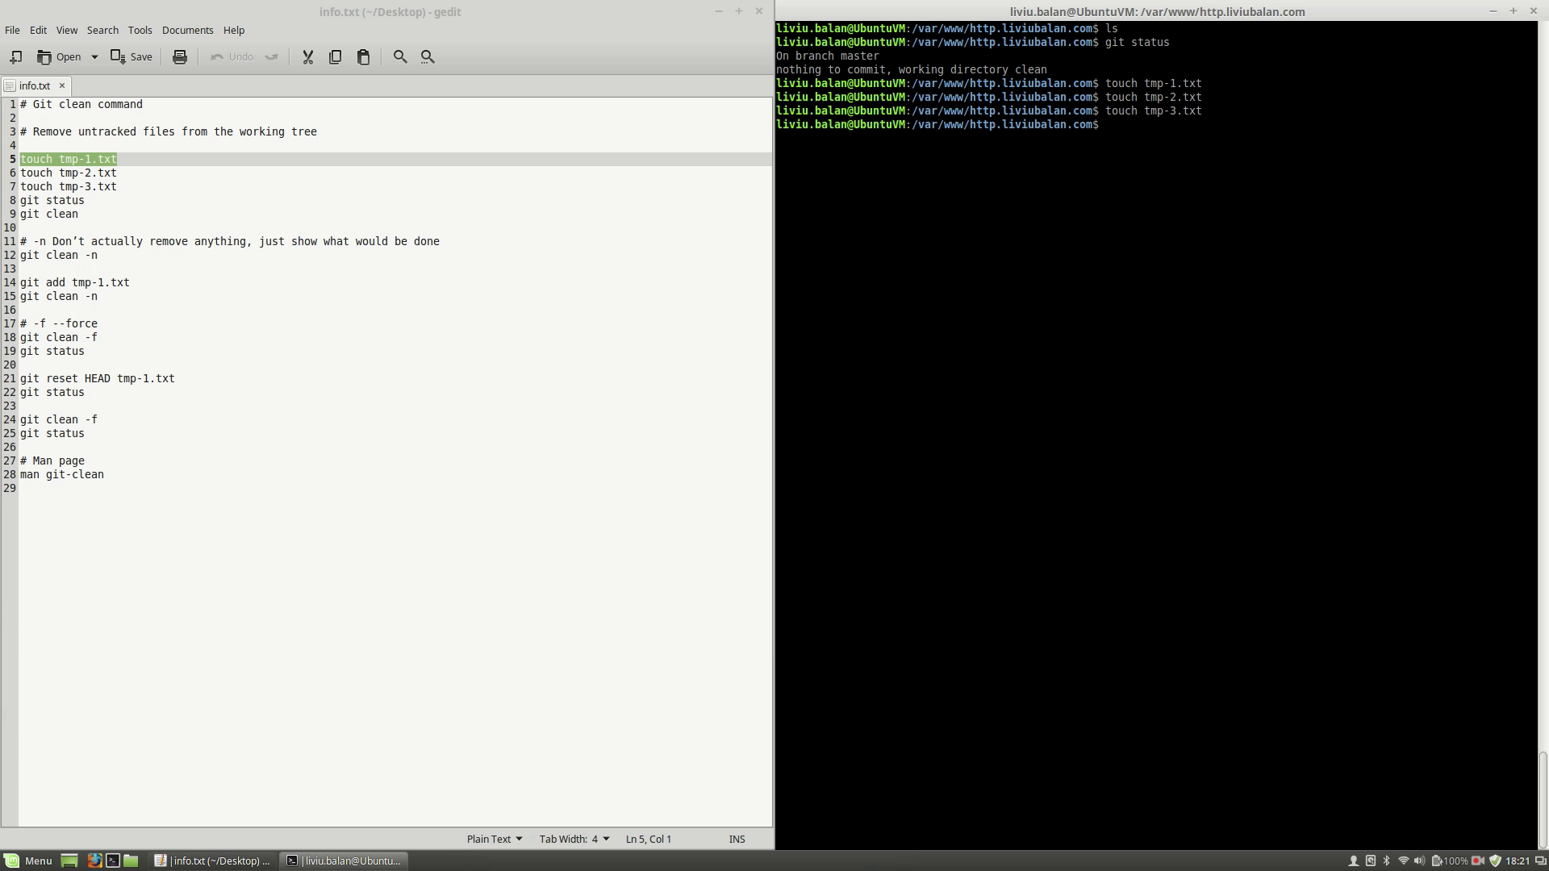
pyautogui.write('git ')
pyautogui.write('status')
pyautogui.press('Return')
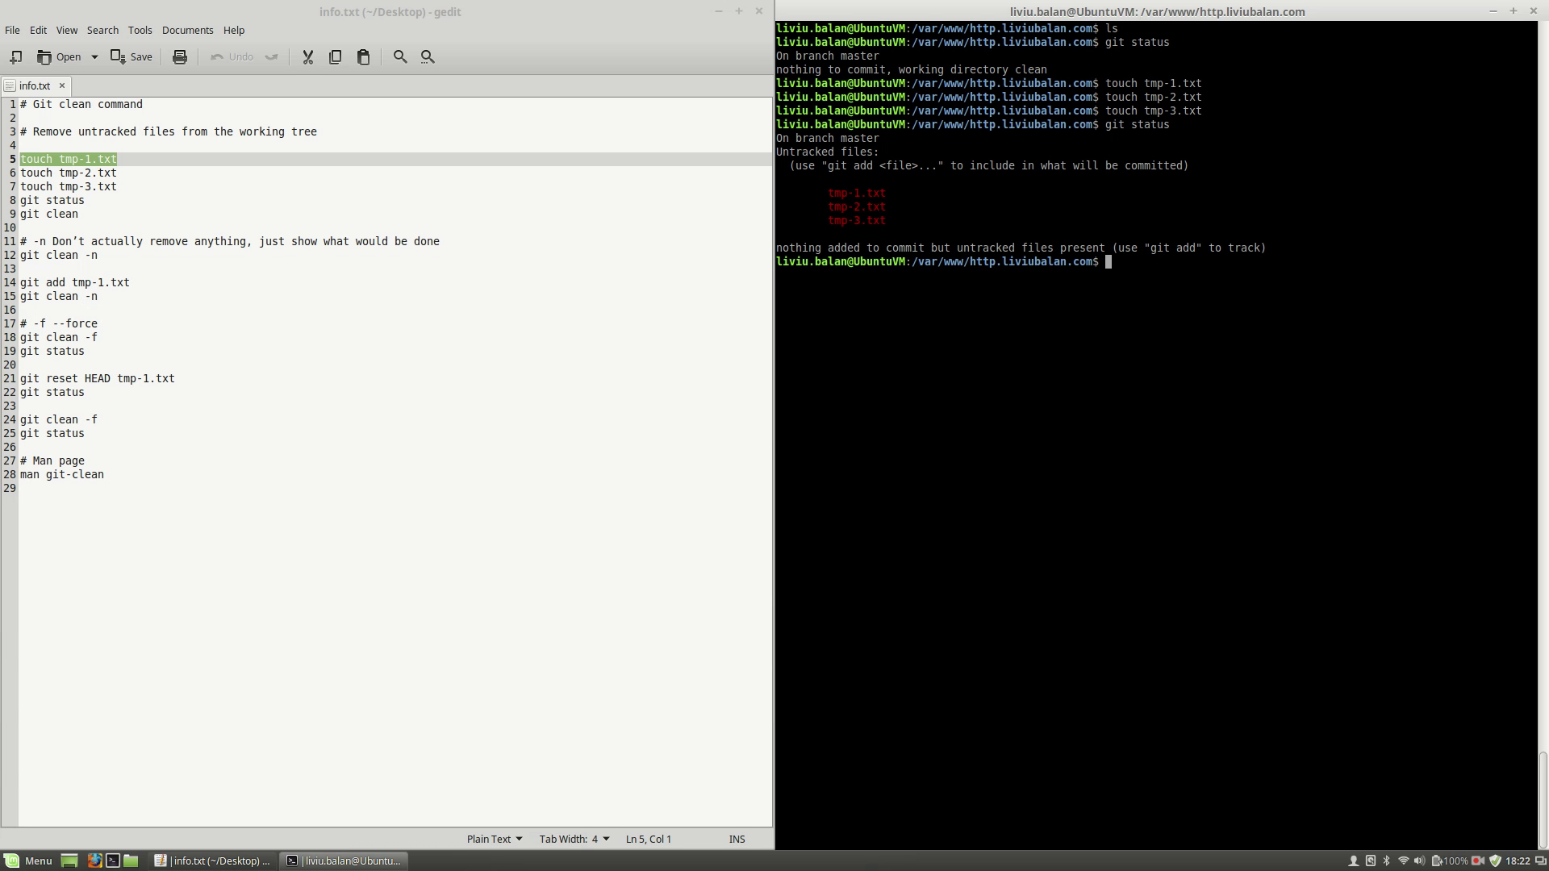
pyautogui.write('git clean')
# Step: Run plain git clean and highlight the '-i, -n nor -f' part of its refusal
pyautogui.press('Return')
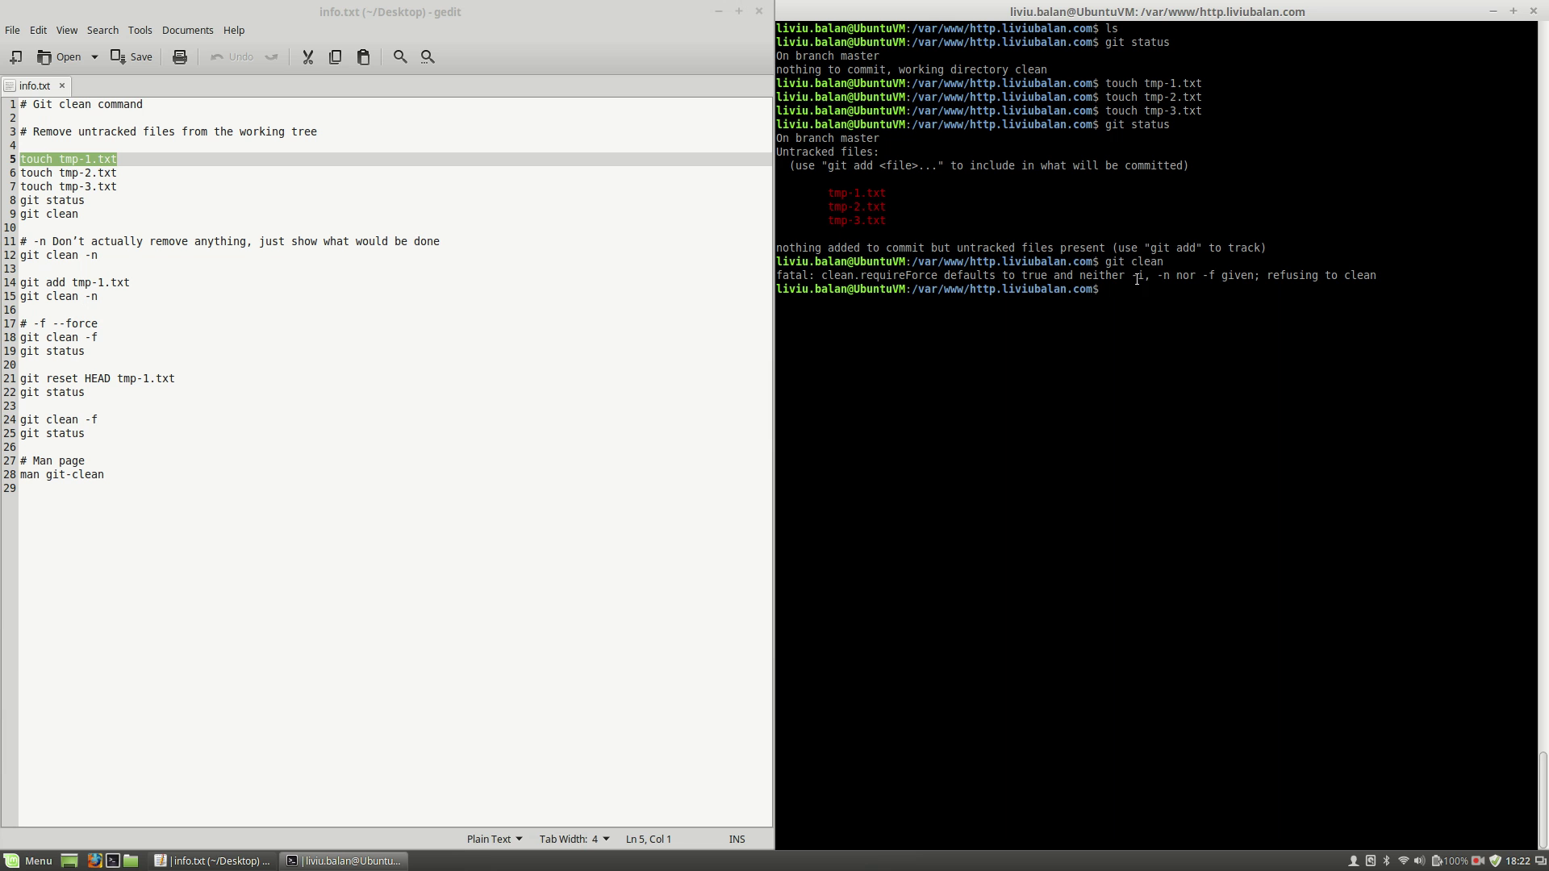
pyautogui.moveTo(1133, 276); pyautogui.dragTo(1259, 277)
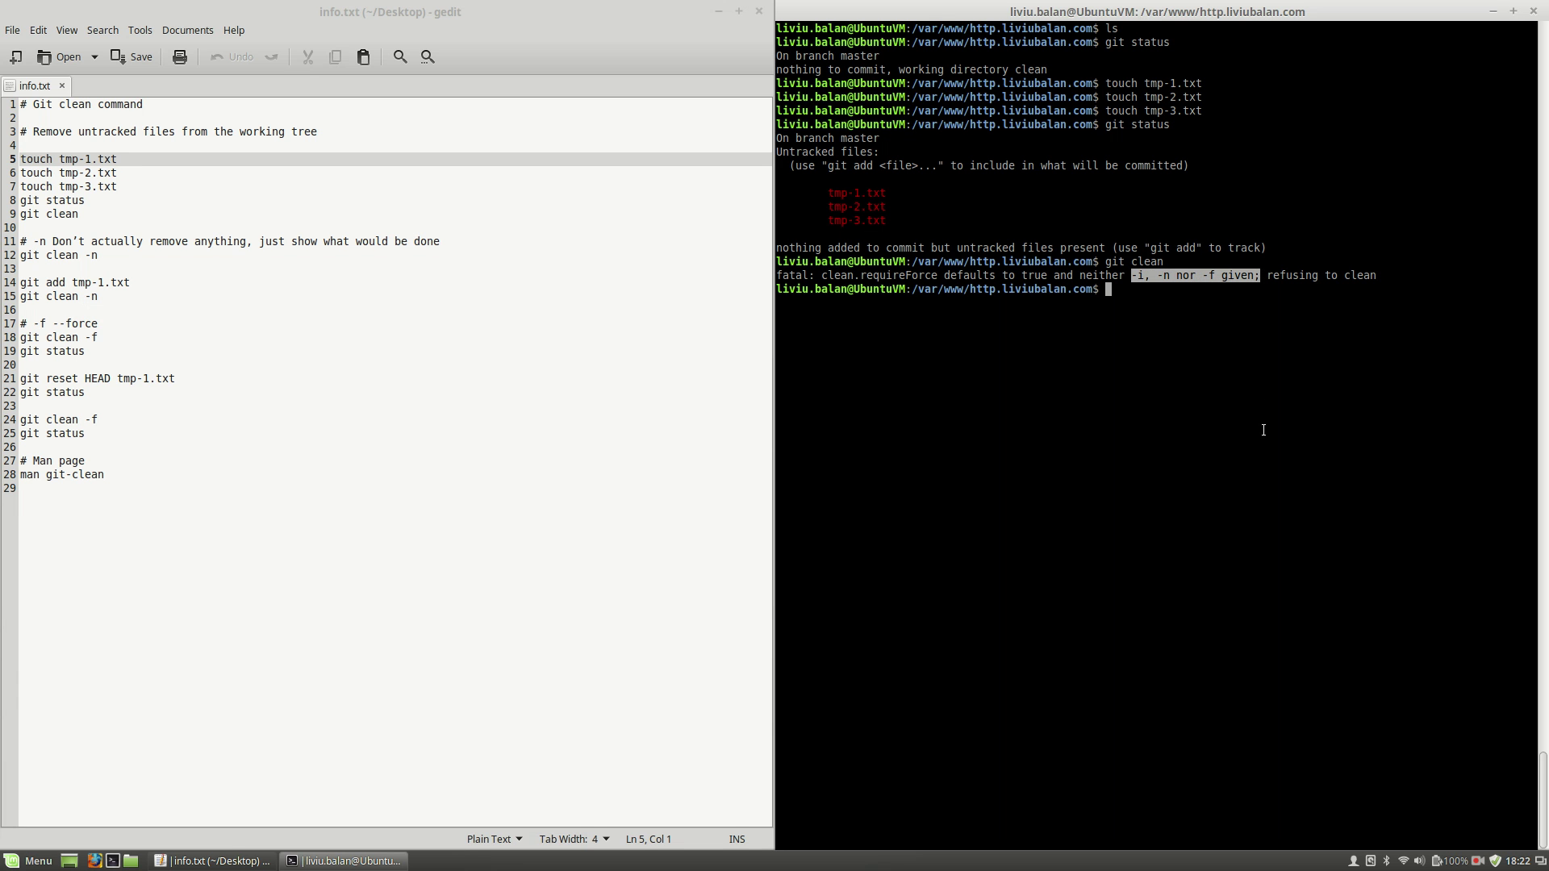
pyautogui.click(1229, 506)
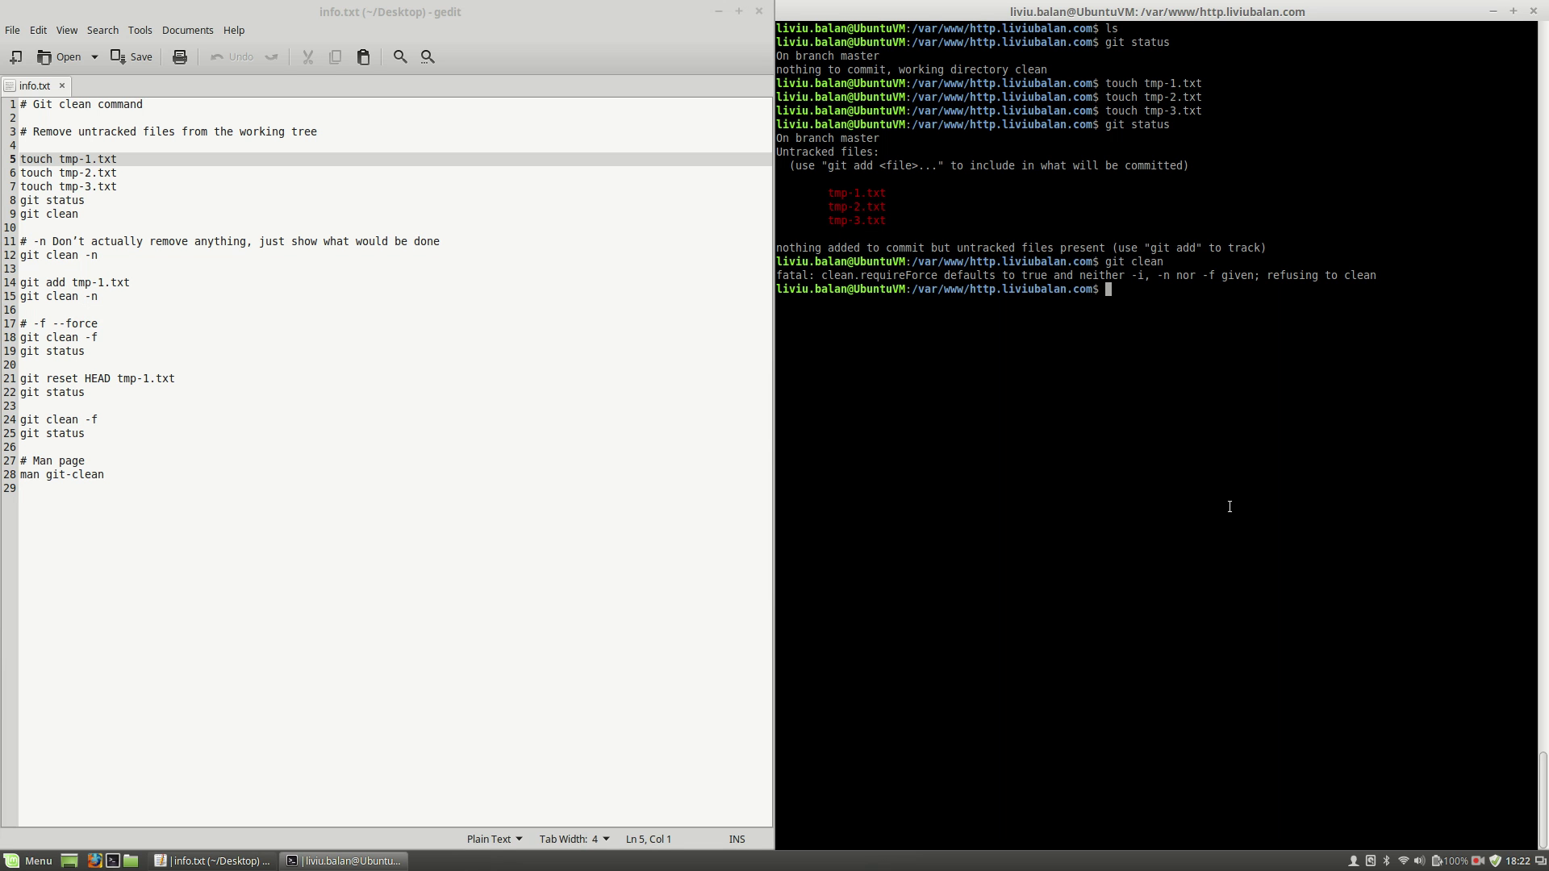
pyautogui.write('git ')
pyautogui.write('clean -n')
# Step: Preview removals with git clean -n, then check ls and git status and highlight the -n flag
pyautogui.press('Return')
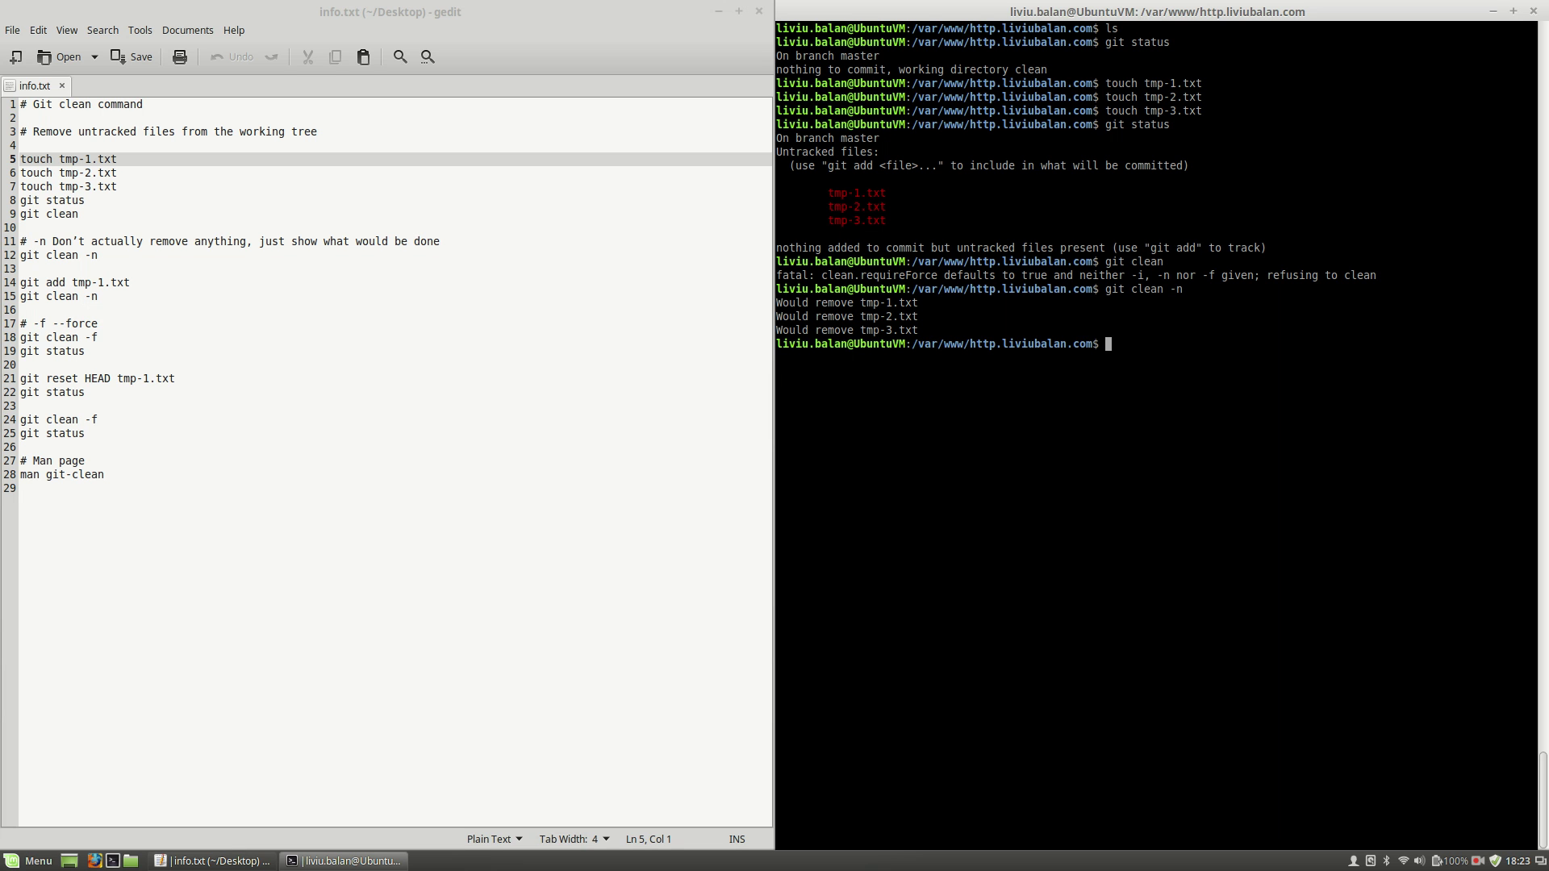
pyautogui.write('ls')
pyautogui.press('Return')
pyautogui.write('git stt')
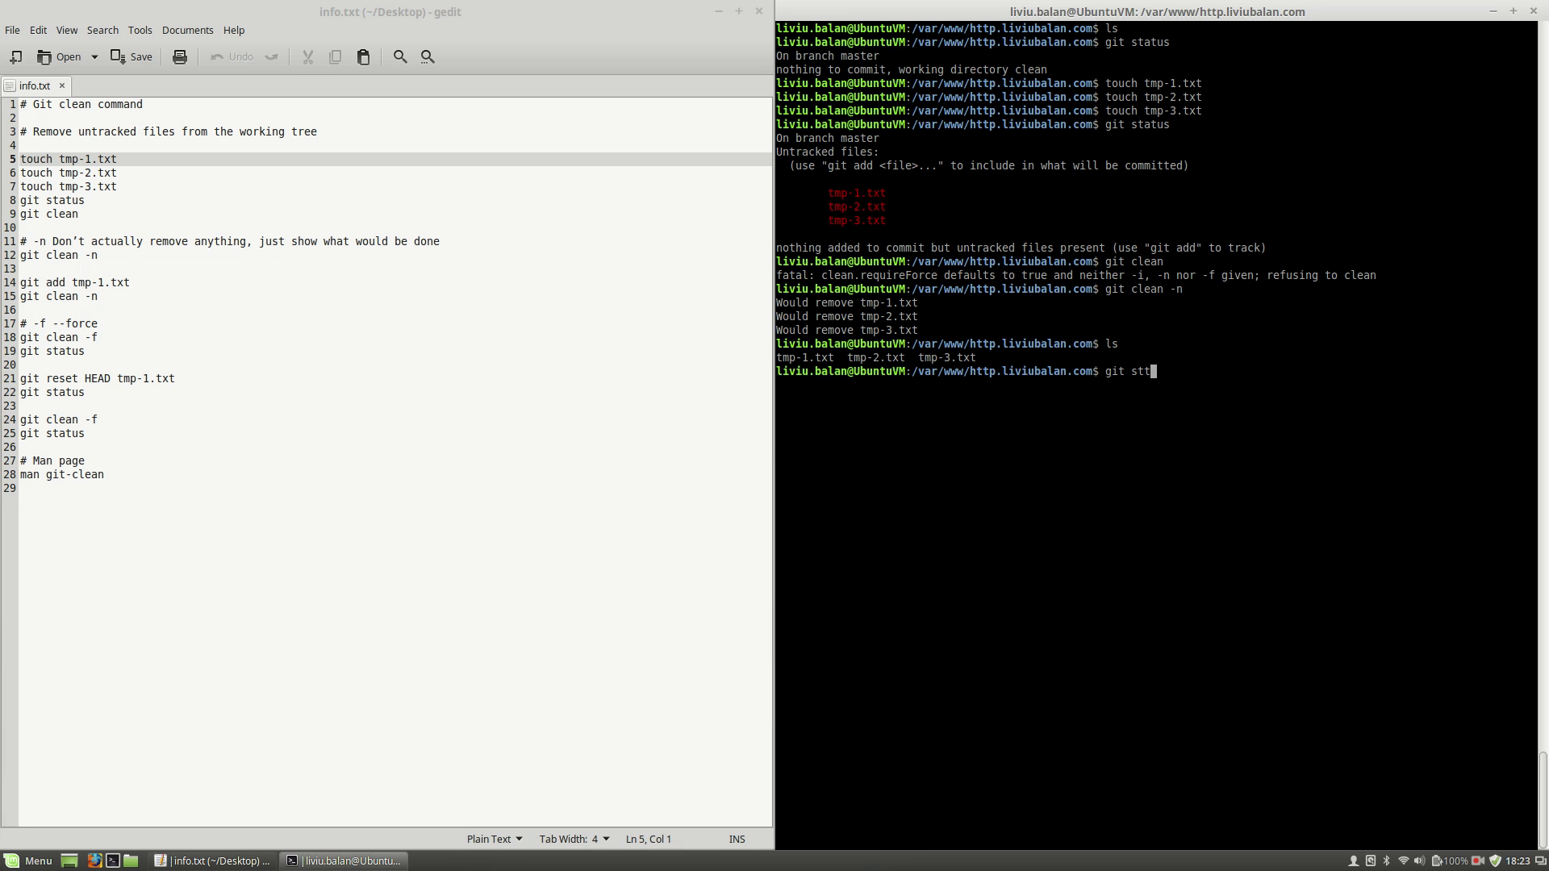
pyautogui.press('BackSpace')
pyautogui.write('atus')
pyautogui.press('Return')
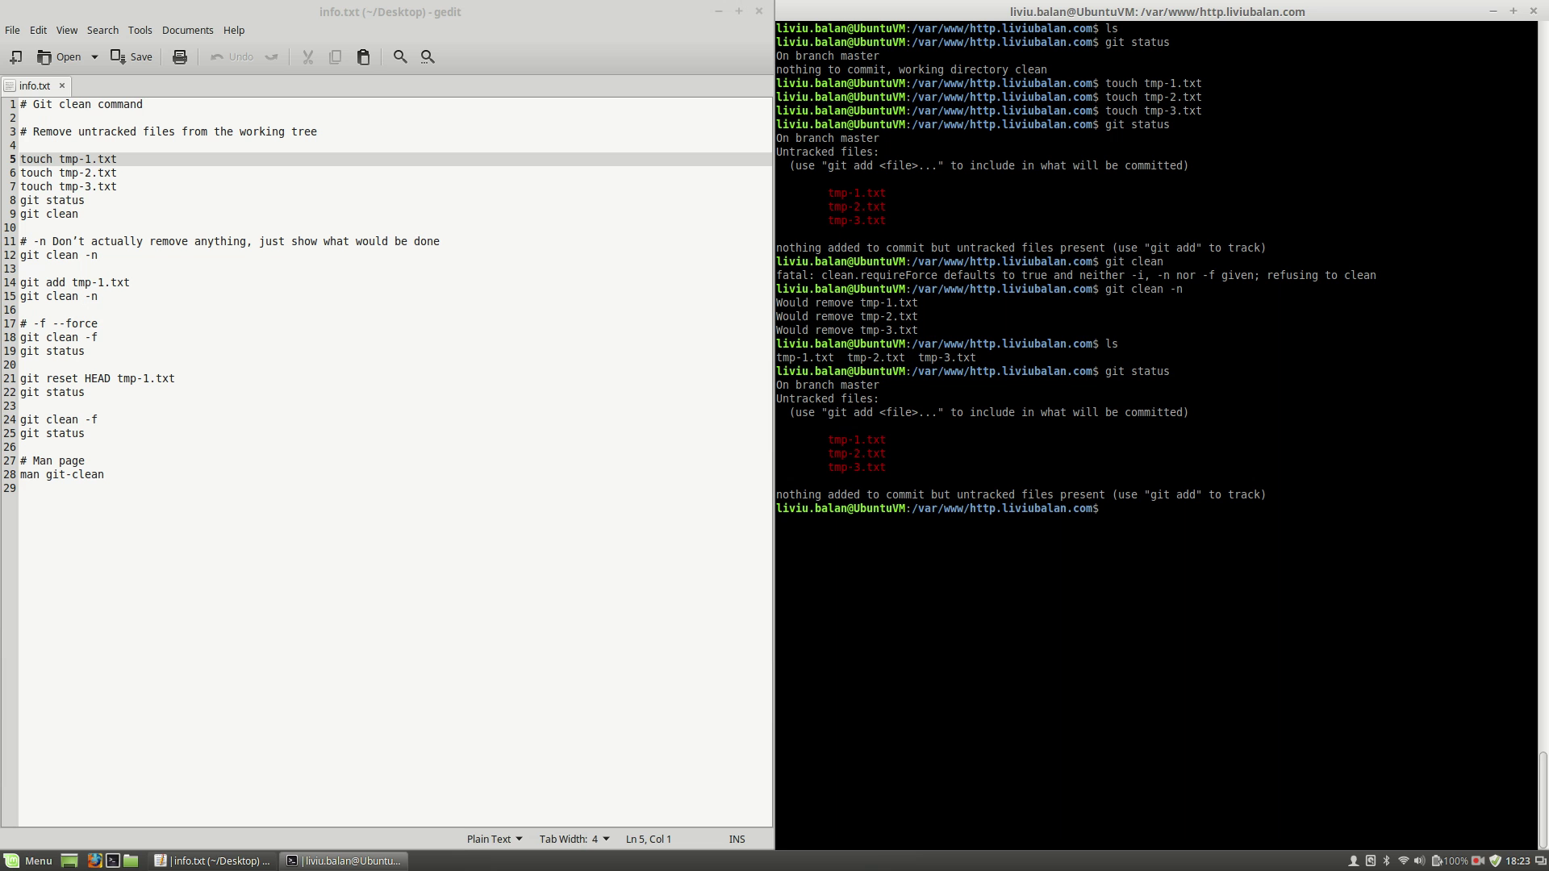
pyautogui.moveTo(1169, 288); pyautogui.dragTo(1185, 288)
pyautogui.click(1017, 340)
pyautogui.write('git add ')
pyautogui.write('tmp-1')
# Step: Stage tmp-1.txt with a Tab-completed git add, then run git status
pyautogui.press('Tab')
pyautogui.press('Return')
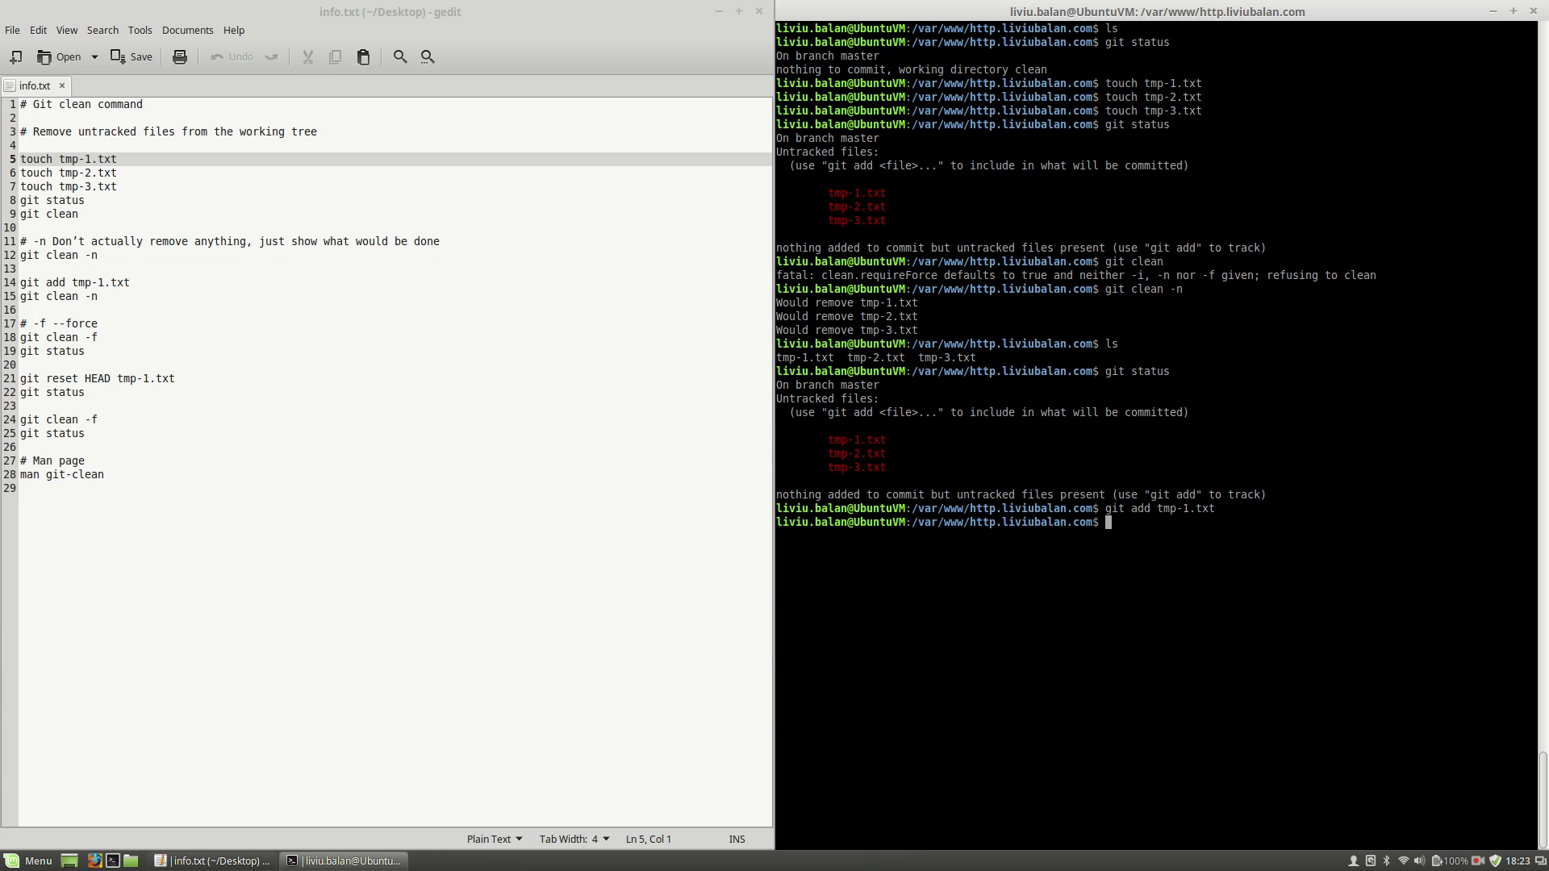
pyautogui.write('git status')
pyautogui.press('Return')
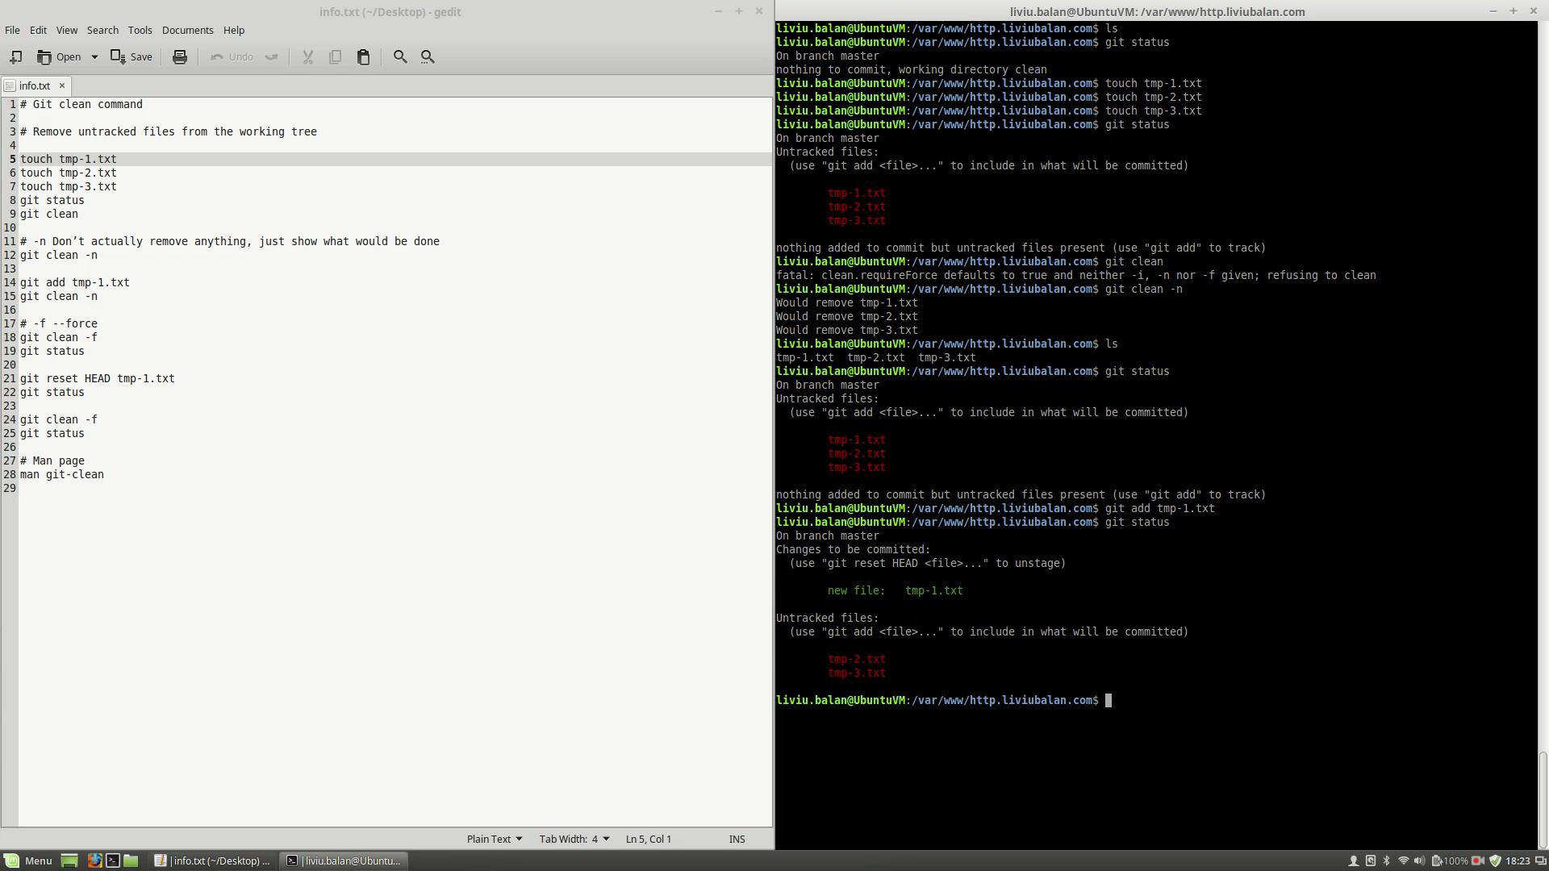
pyautogui.write('git commit ')
pyautogui.write('-m ""')
# Step: Commit tmp-1.txt with the message 'file-1.txt adding', then run git status and ls
pyautogui.press('Left')
pyautogui.write('file.')
pyautogui.press('BackSpace')
pyautogui.write('1')
pyautogui.write('txt ')
pyautogui.write('adding"')
pyautogui.press('Return')
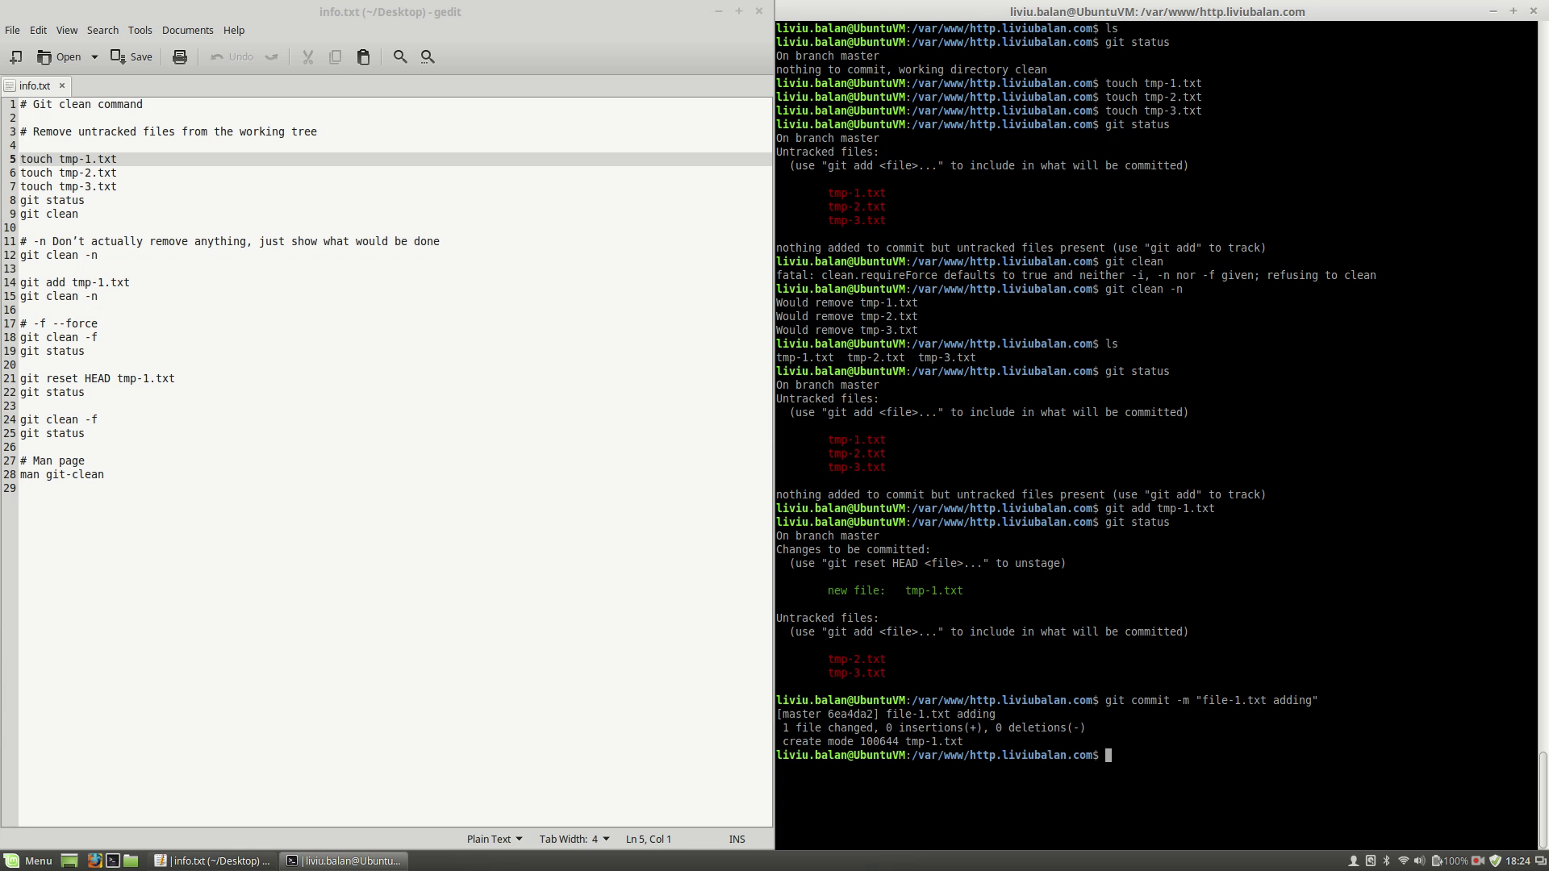
pyautogui.write('git status')
pyautogui.press('Return')
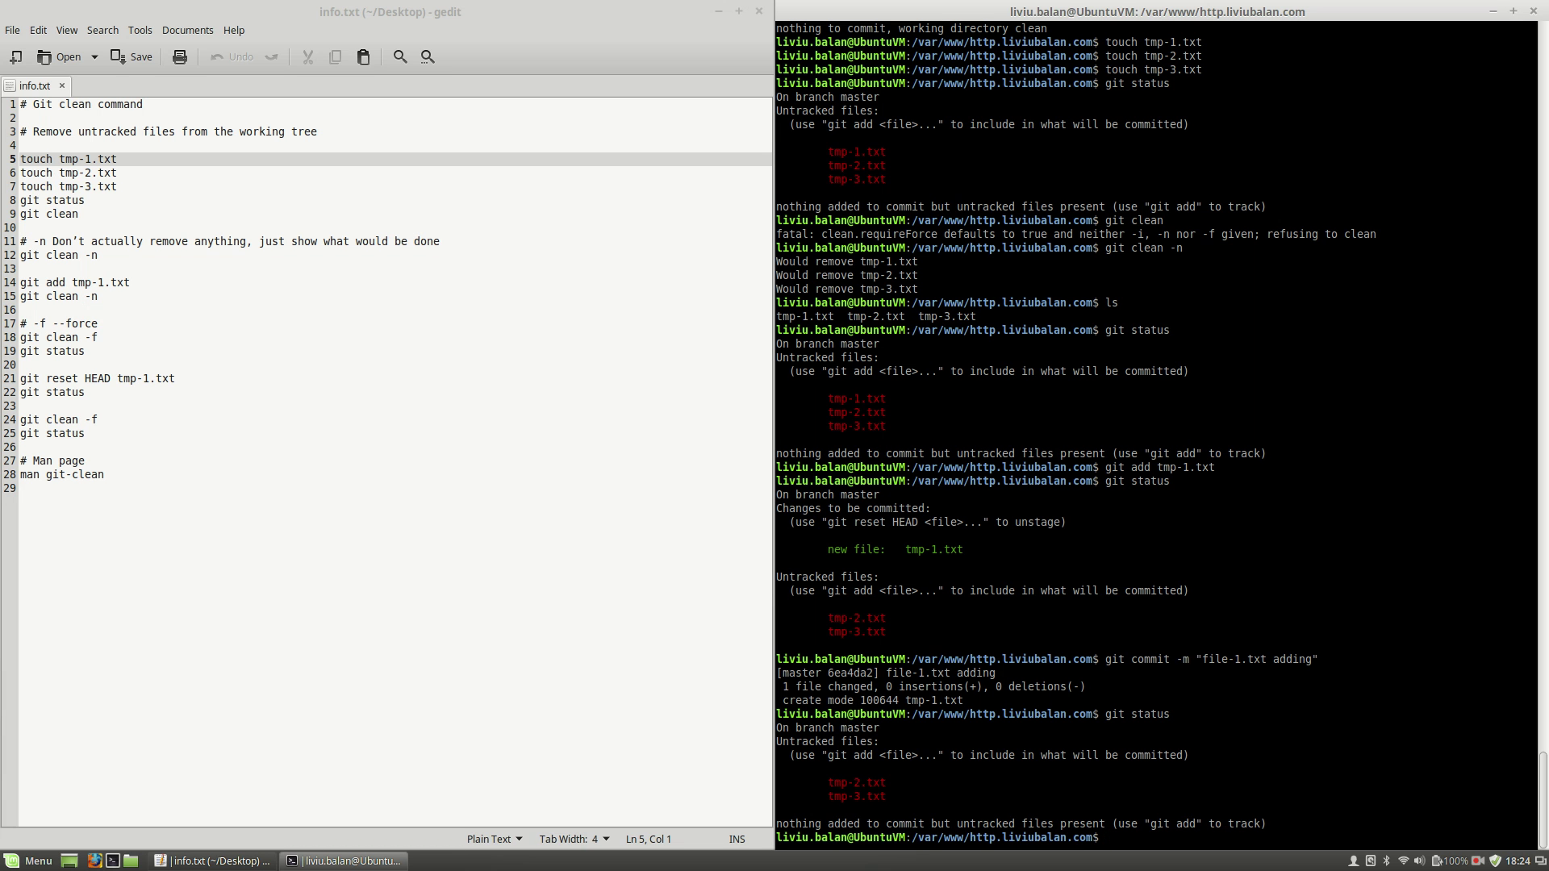
pyautogui.write('ls')
pyautogui.press('Return')
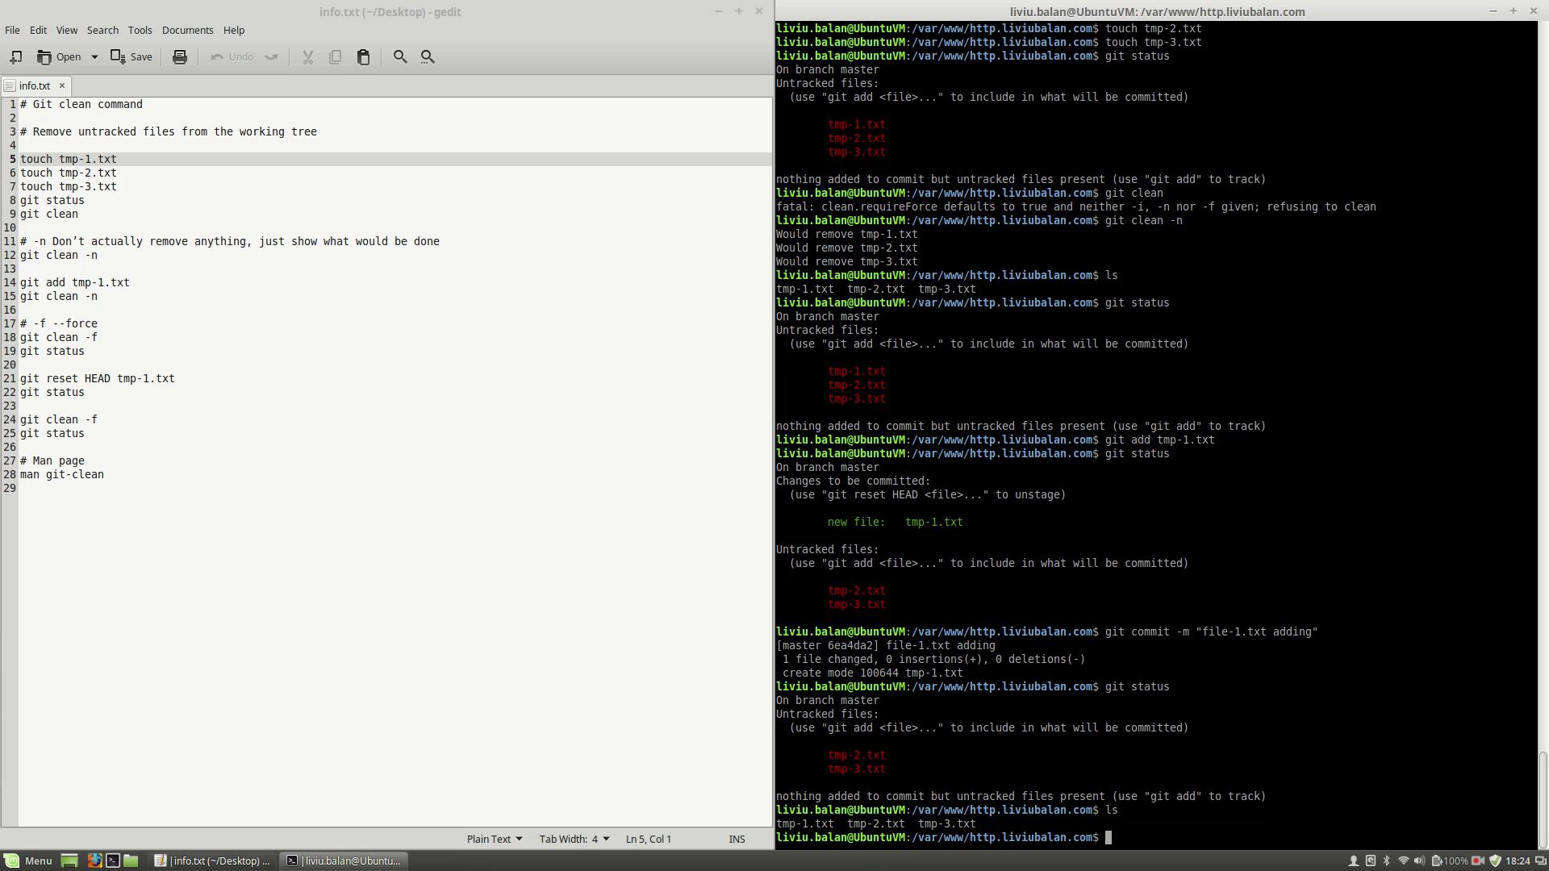
pyautogui.write('git add ')
pyautogui.write('tmp-2.txt')
# Step: Stage tmp-2.txt with git add and confirm the staging with git status
pyautogui.press('Return')
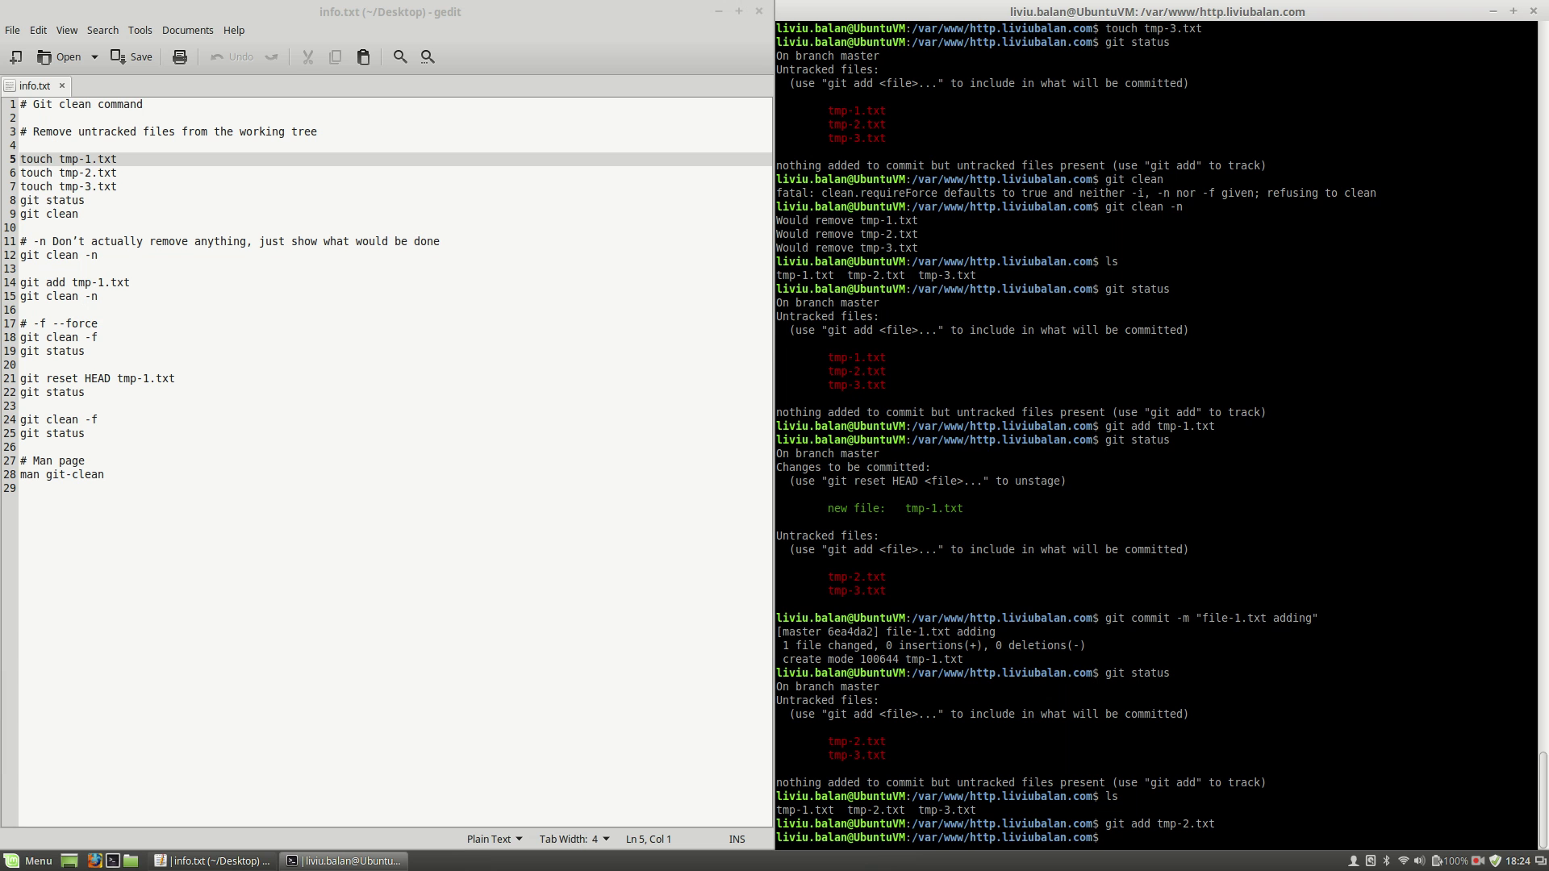
pyautogui.write('git status')
pyautogui.press('Return')
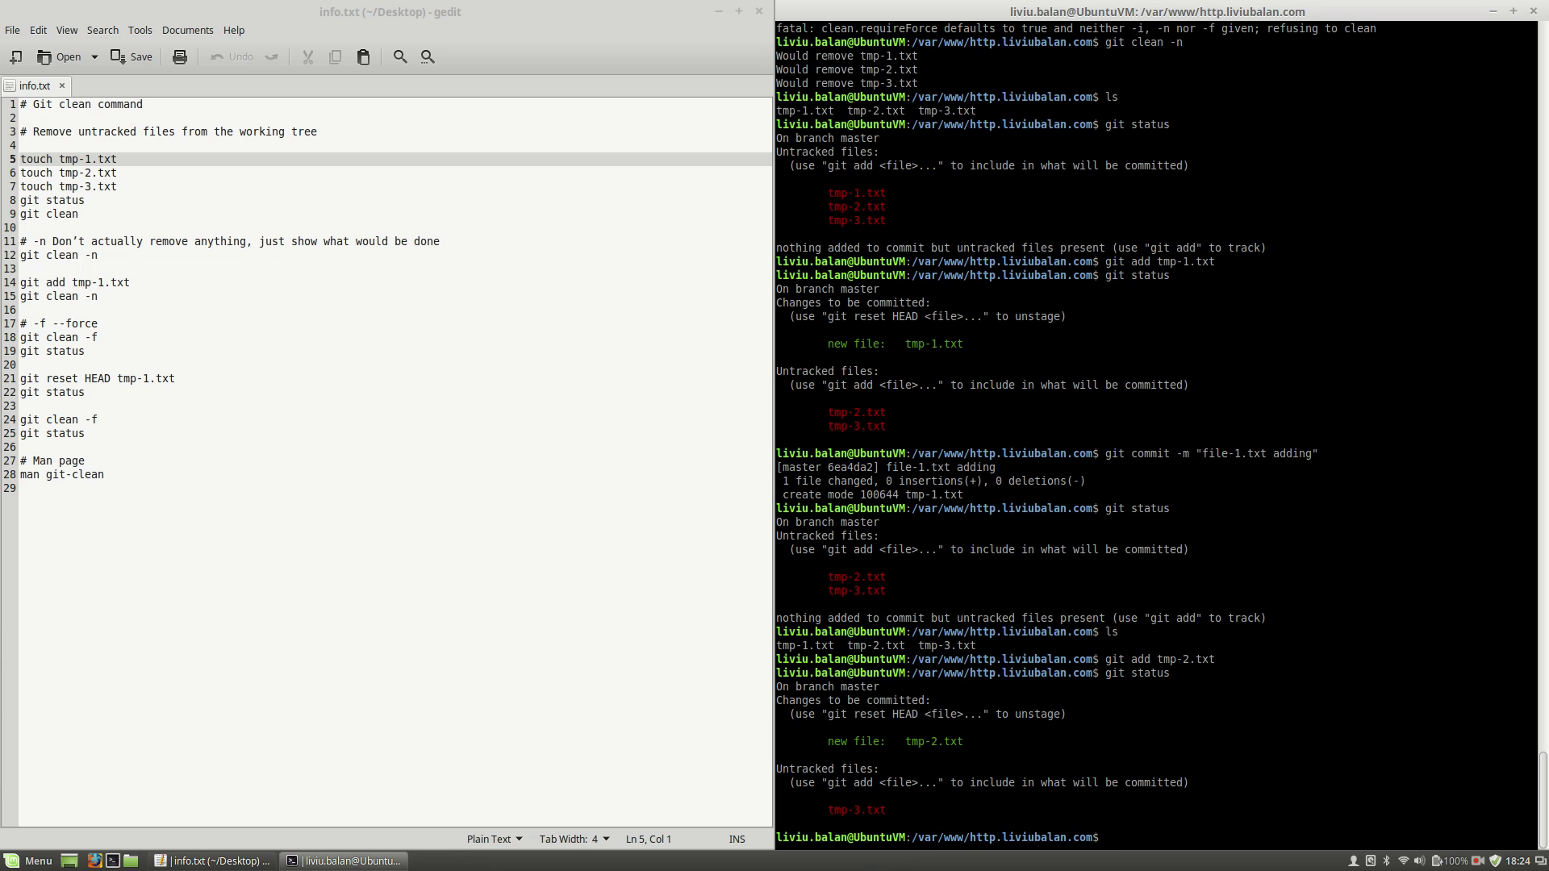
pyautogui.write('git clean ')
pyautogui.write('-f')
# Step: Delete tmp-3.txt with git clean -f, then confirm with ls that only tmp-1.txt and tmp-2.txt remain
pyautogui.press('Return')
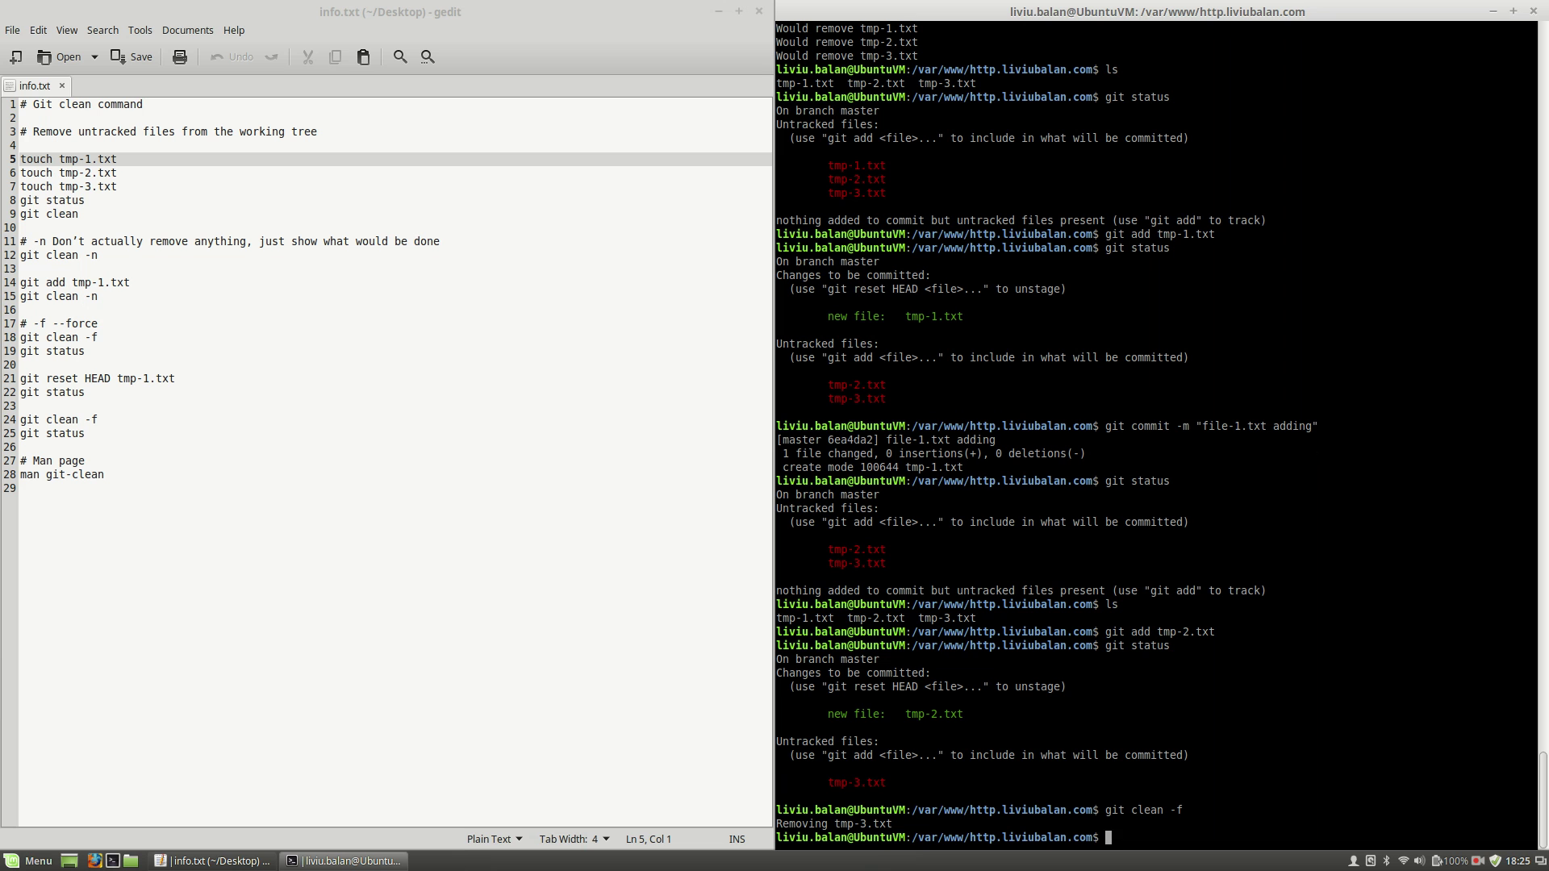
pyautogui.doubleClick(863, 823)
pyautogui.click(1133, 825)
pyautogui.write('ls')
pyautogui.press('Return')
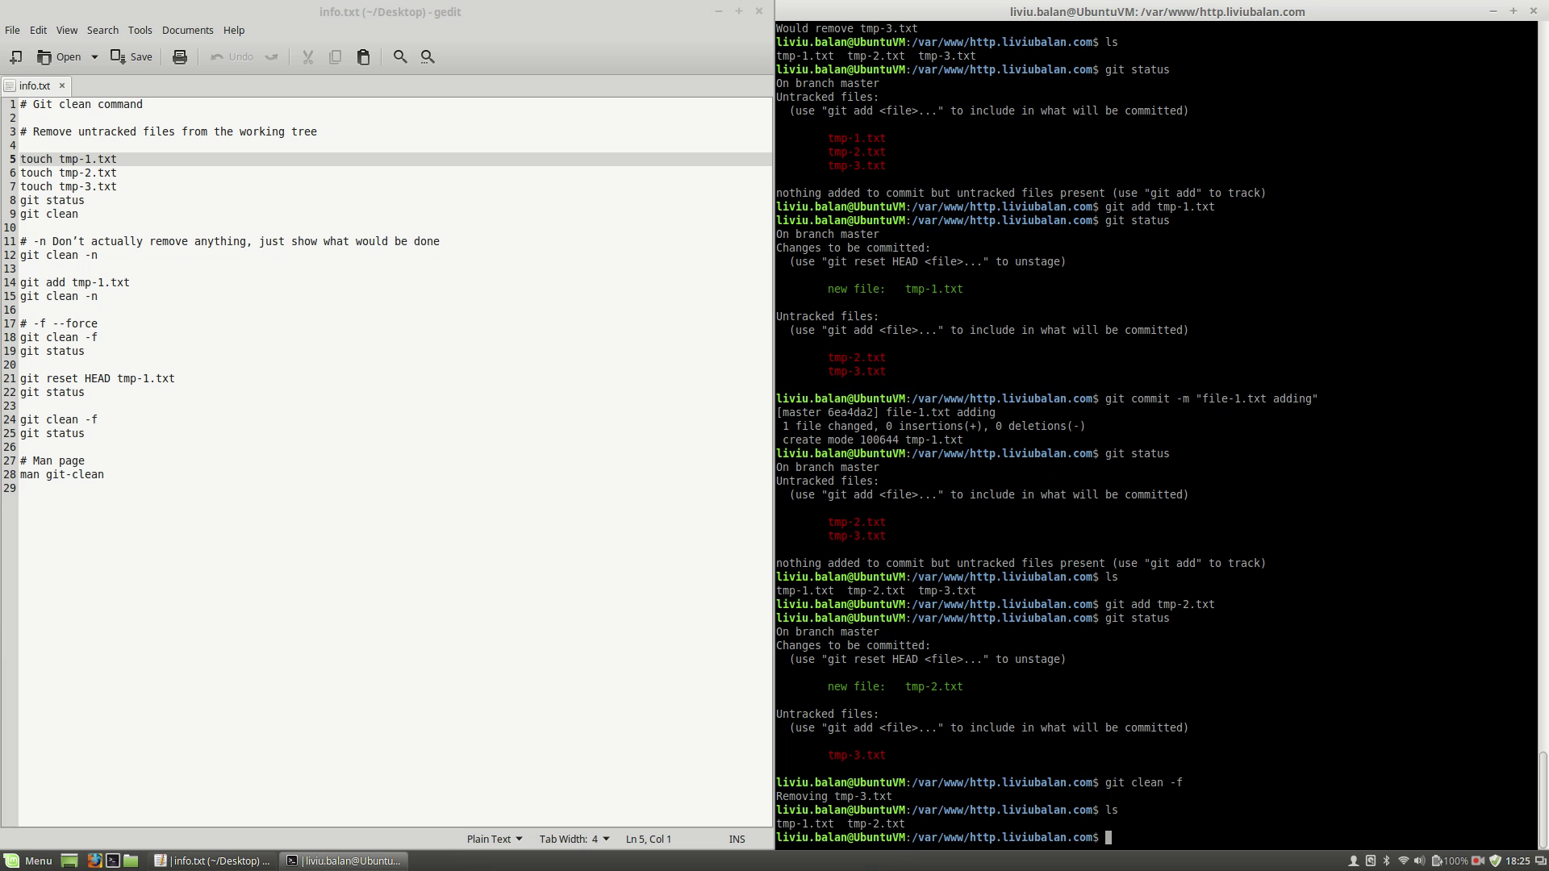
pyautogui.doubleClick(802, 824)
pyautogui.click(1326, 701)
pyautogui.write('git status')
# Step: Run git status, highlight 'working tree' in the notes, and highlight tmp-2.txt in the output
pyautogui.press('Return')
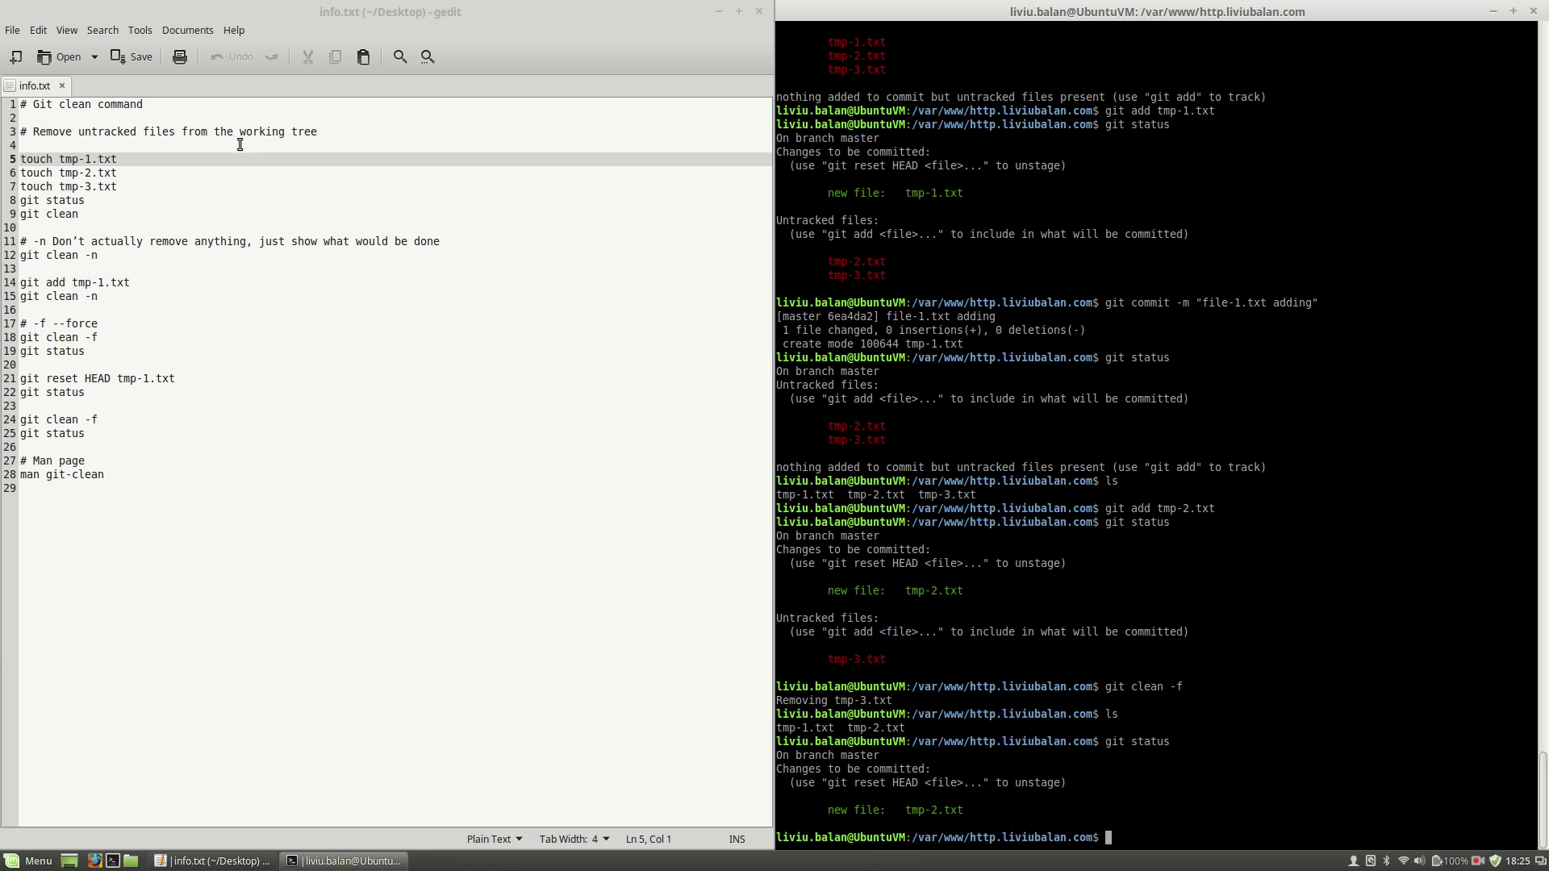
pyautogui.moveTo(239, 131); pyautogui.dragTo(319, 131)
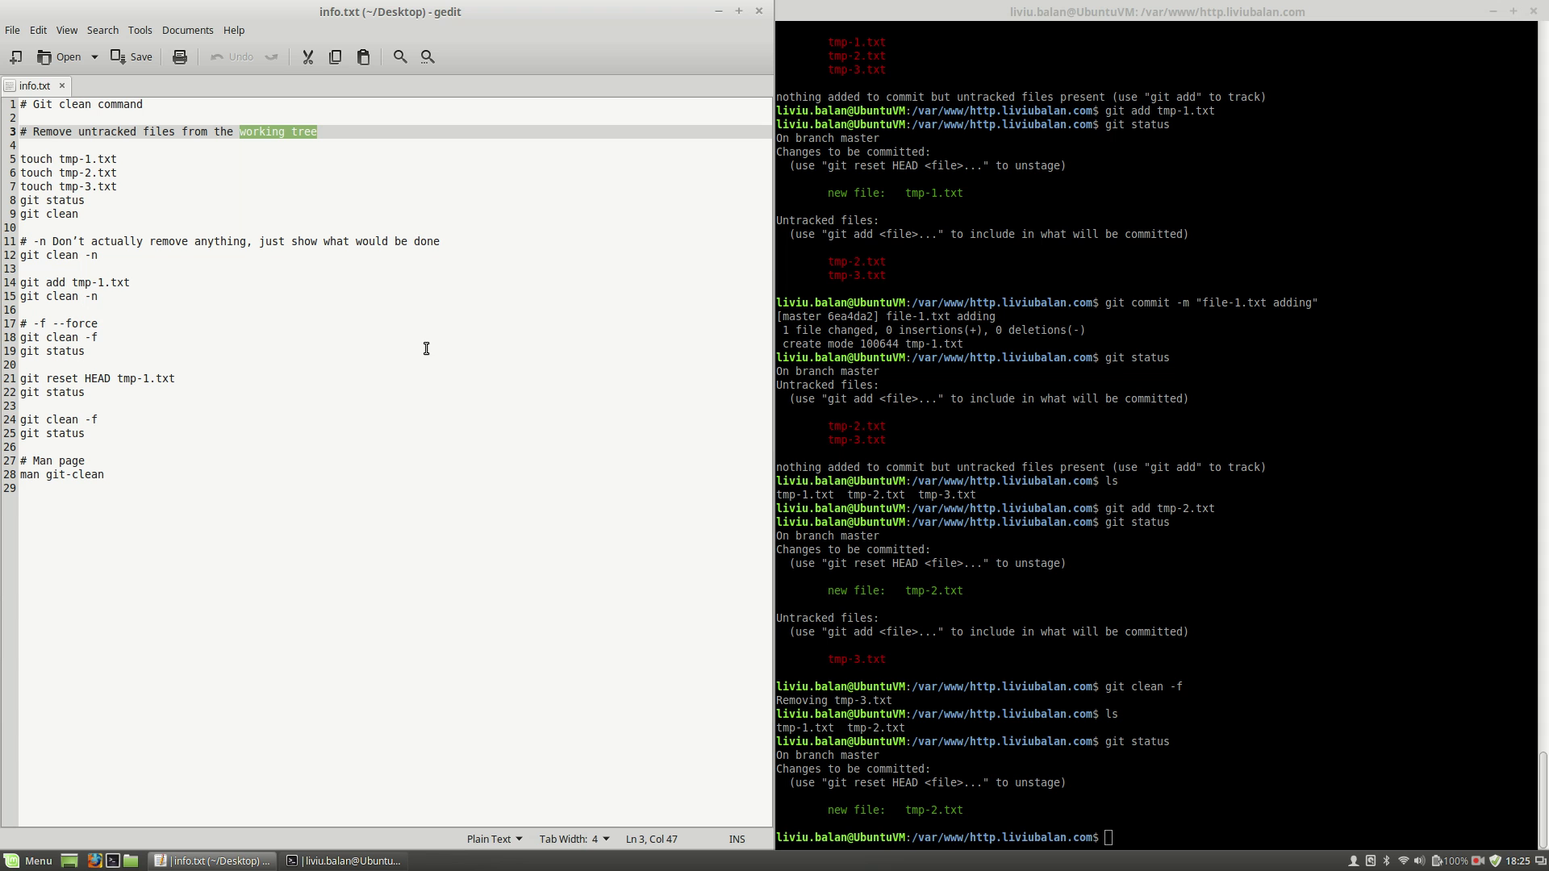
pyautogui.click(1219, 700)
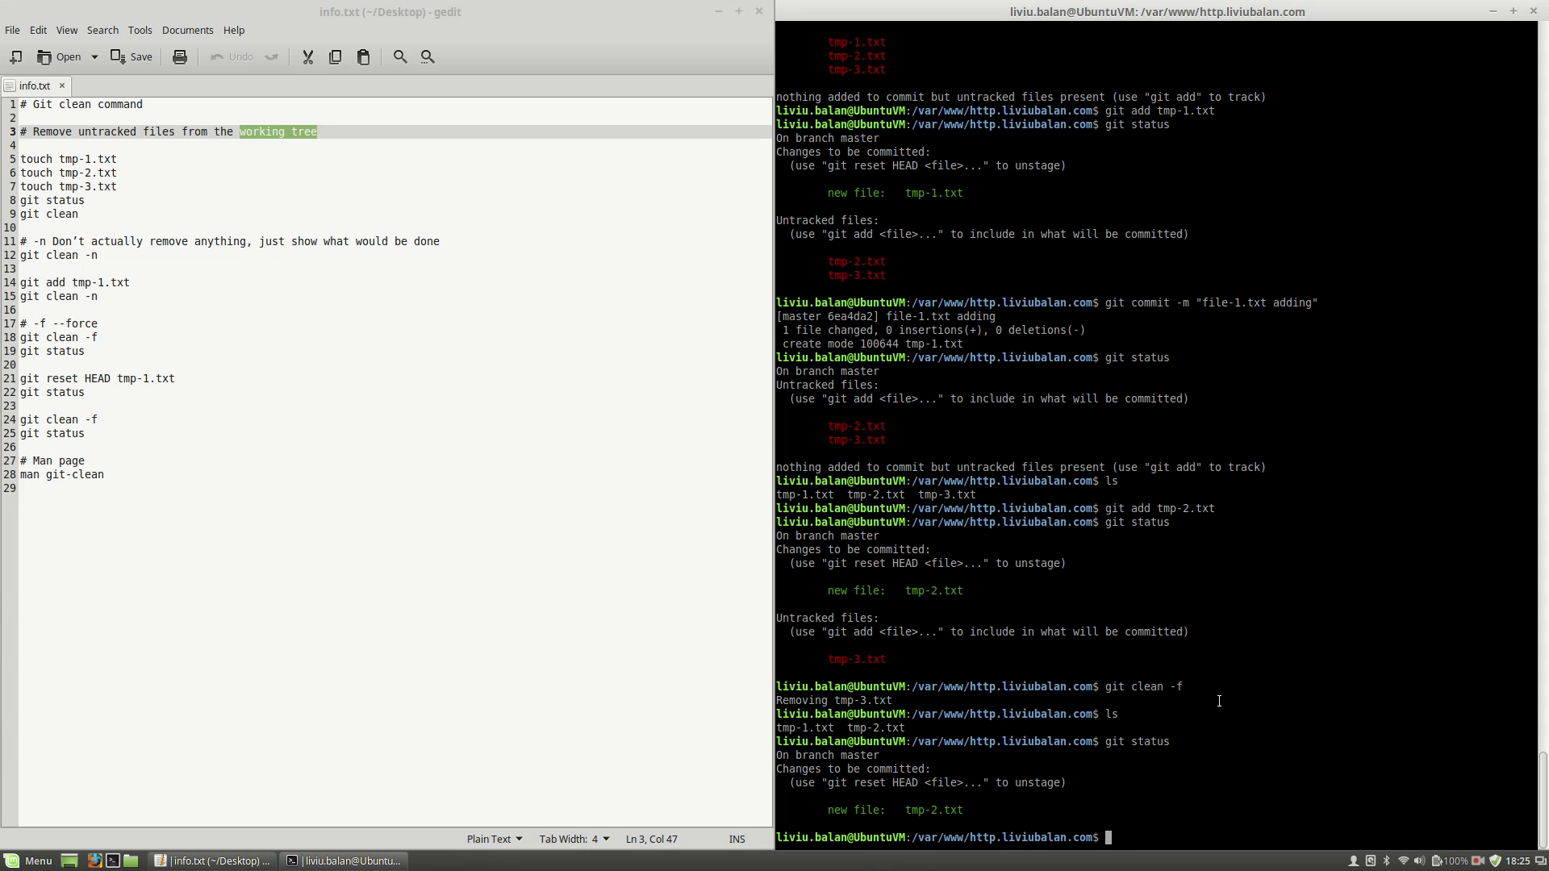
pyautogui.doubleClick(939, 809)
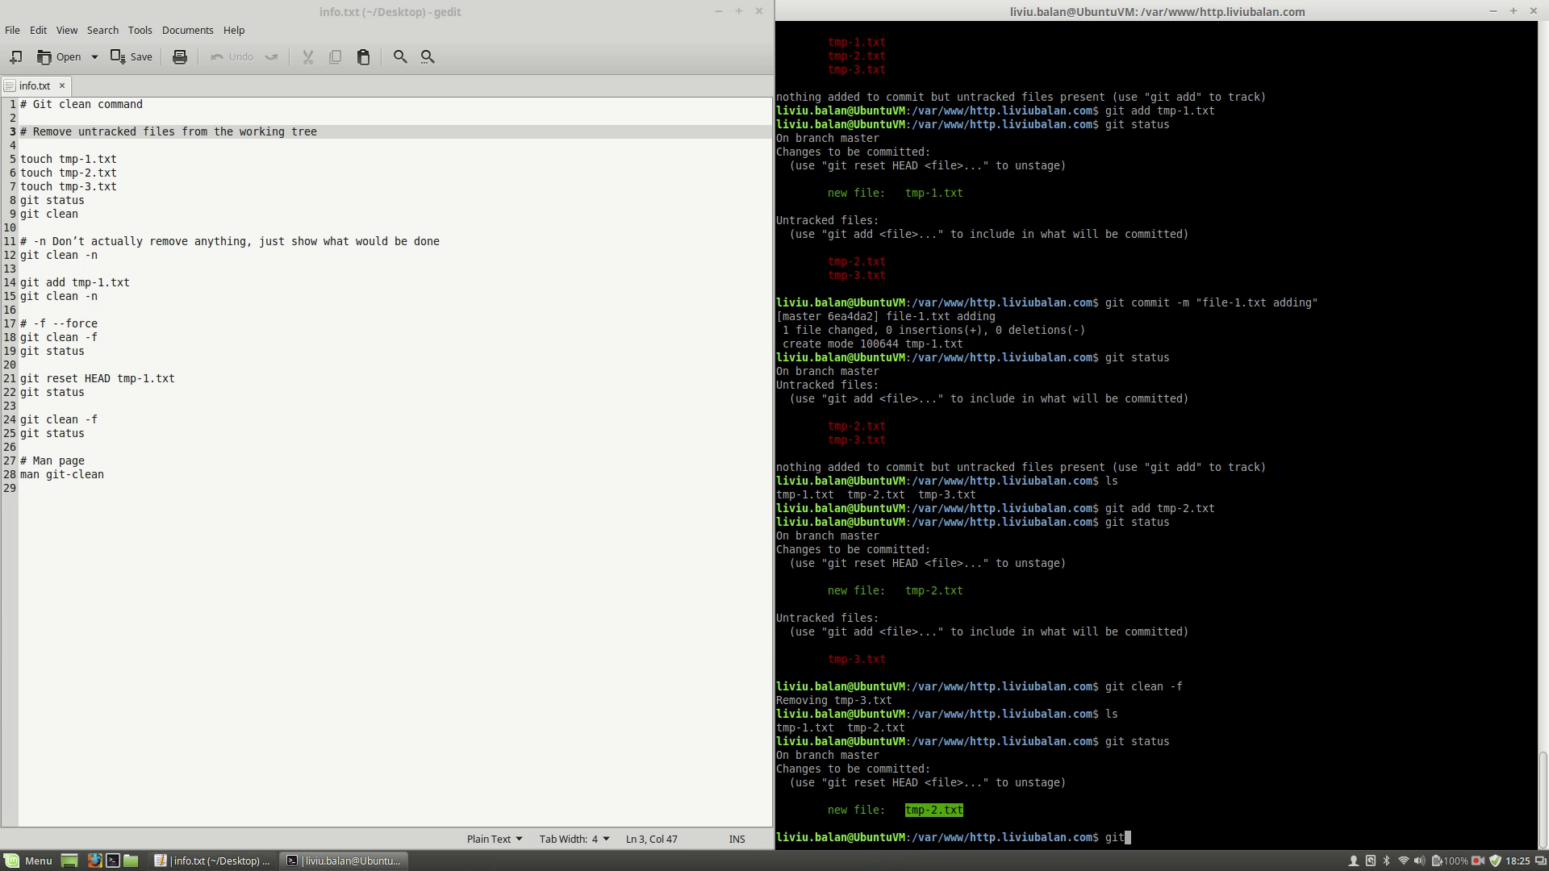
pyautogui.write('git reset HEAD ')
pyautogui.write('tmp-2.txt')
# Step: Unstage tmp-2.txt with git reset HEAD and delete it with git clean -f, checking git status and ls
pyautogui.press('Return')
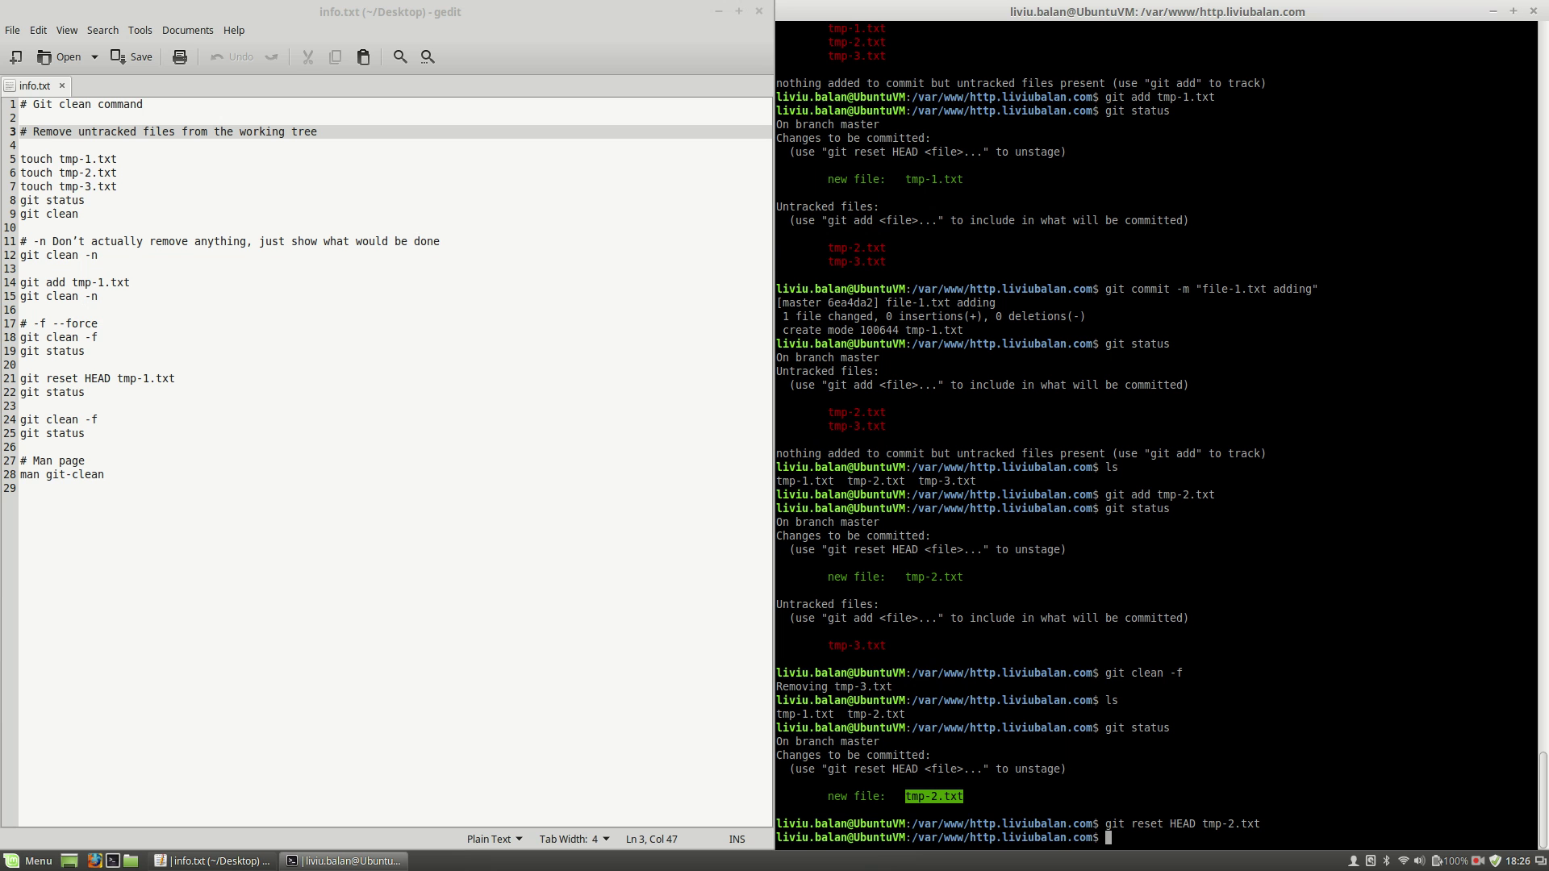
pyautogui.write('git status')
pyautogui.press('Return')
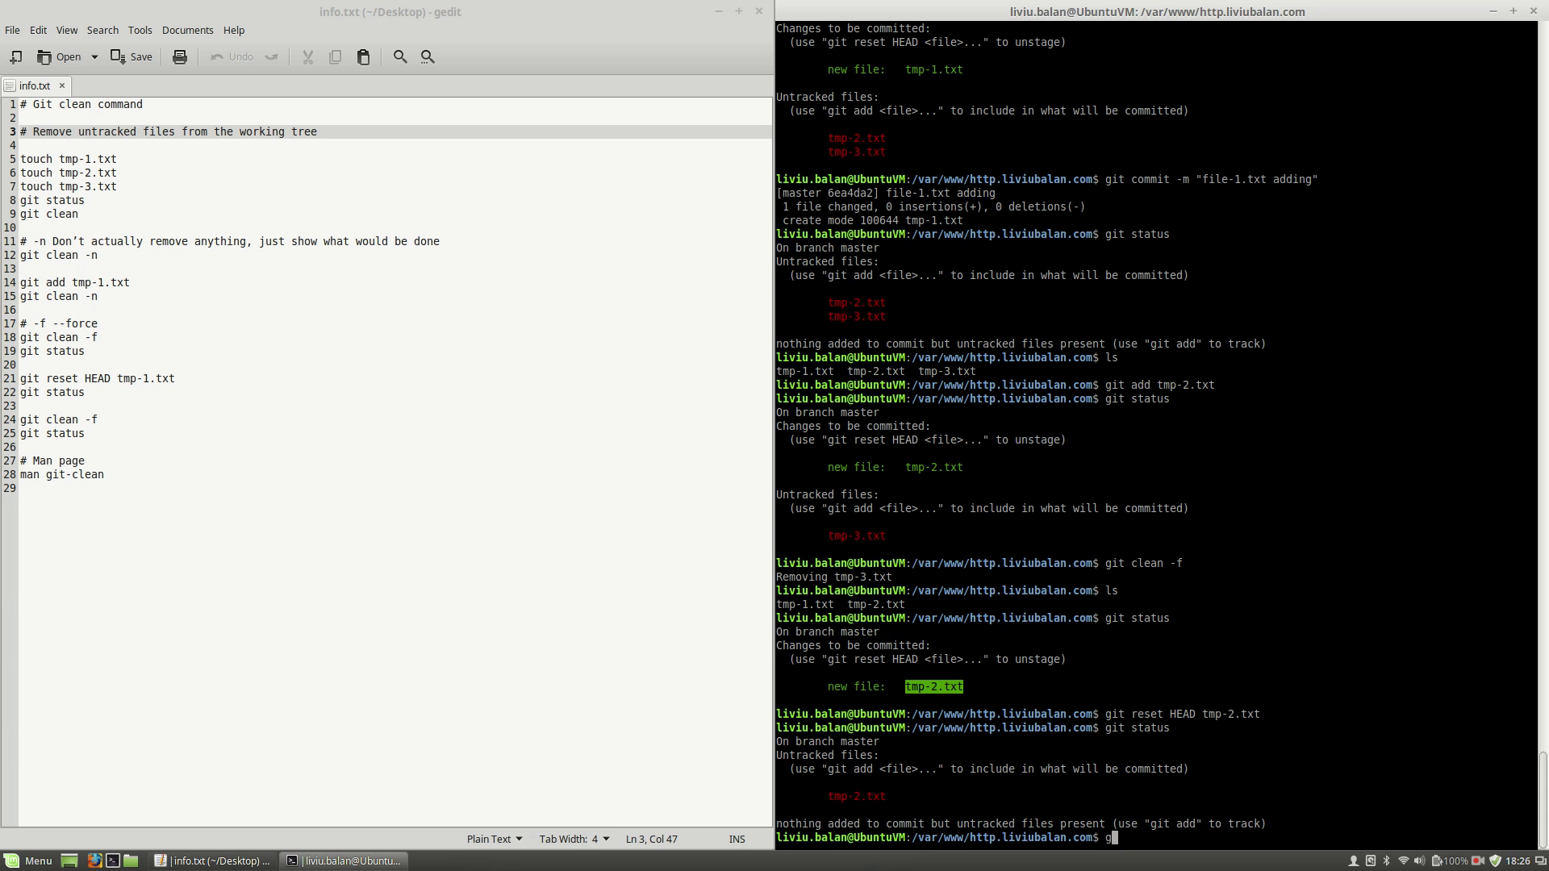
pyautogui.write('git clean -f')
pyautogui.press('Return')
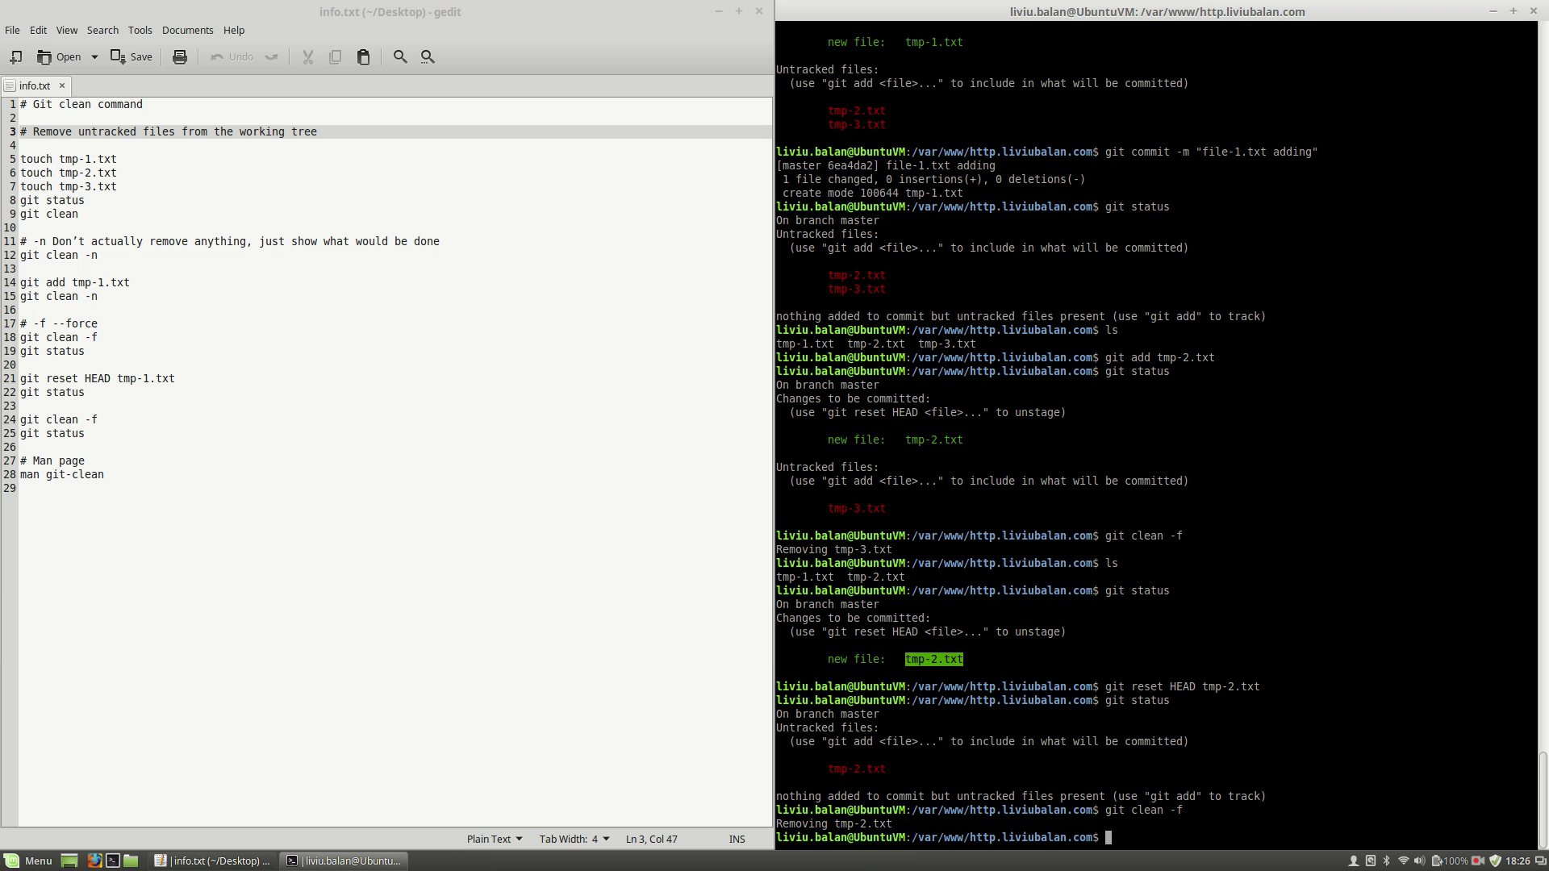
pyautogui.write('git status')
pyautogui.press('Return')
pyautogui.write('llllllll')
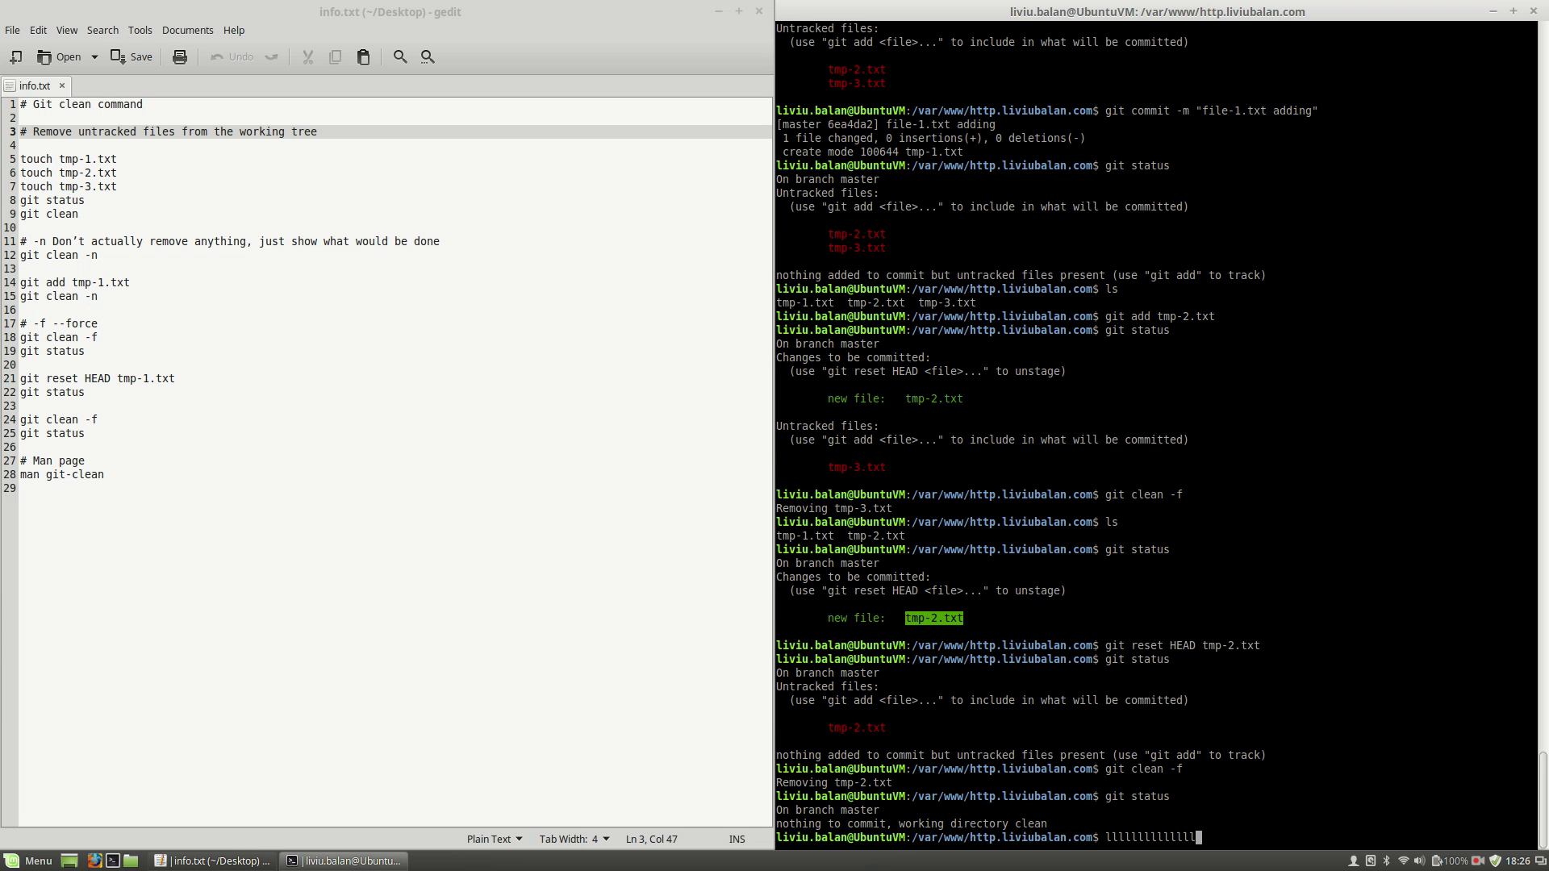
pyautogui.press('BackSpace')
pyautogui.press('BackSpace')
pyautogui.press('BackSpace')
pyautogui.write('s')
pyautogui.press('Return')
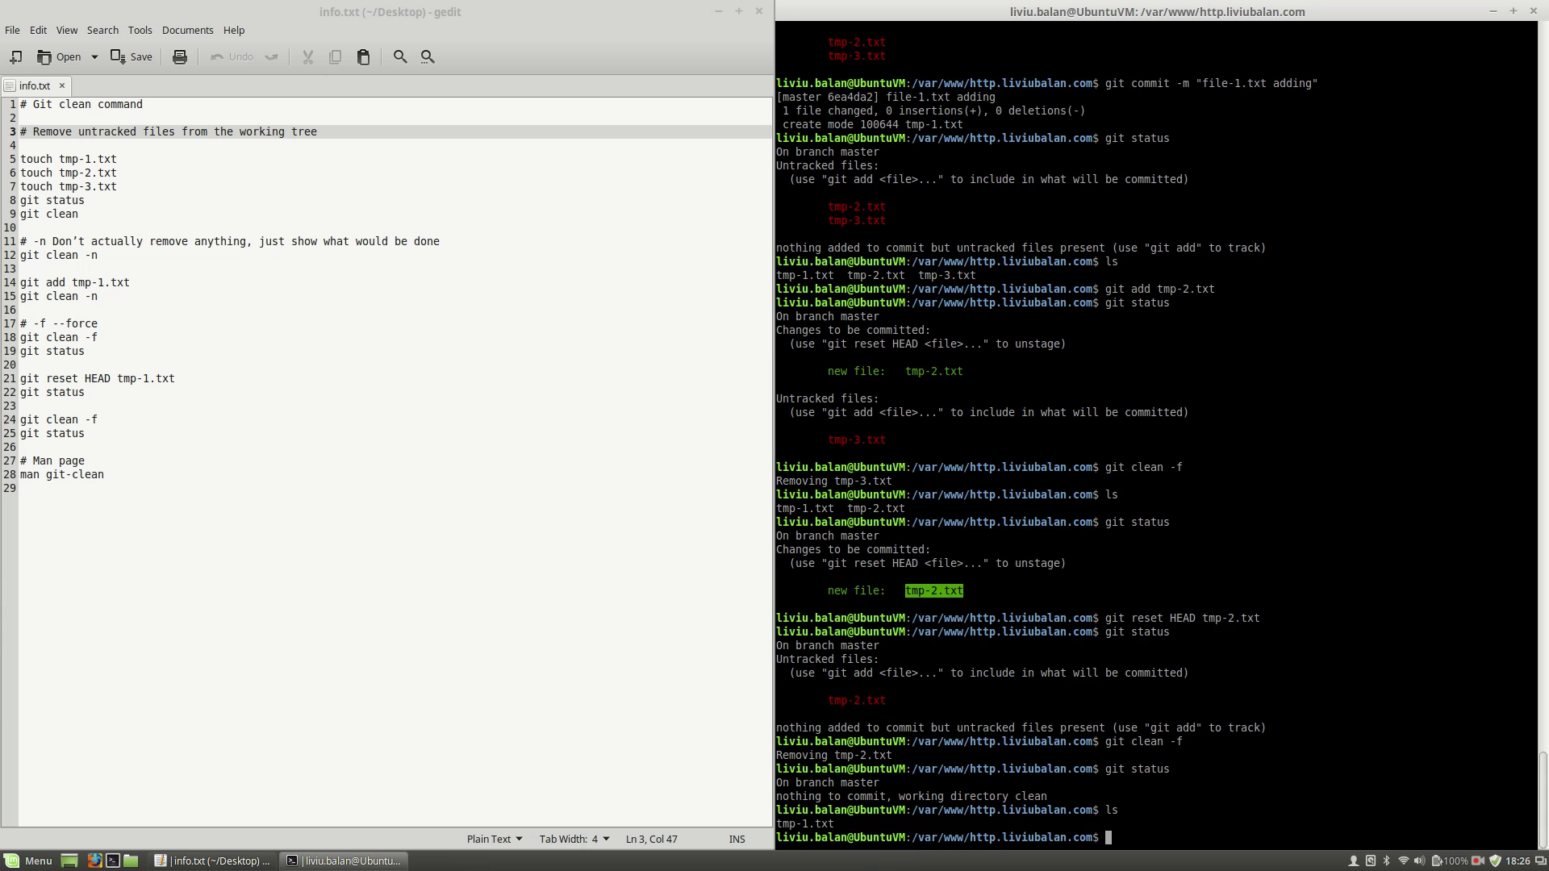
# Step: Clear the screen, open the git-clean man page, scroll down and back up, then quit
pyautogui.hotkey('ctrl', 'l')
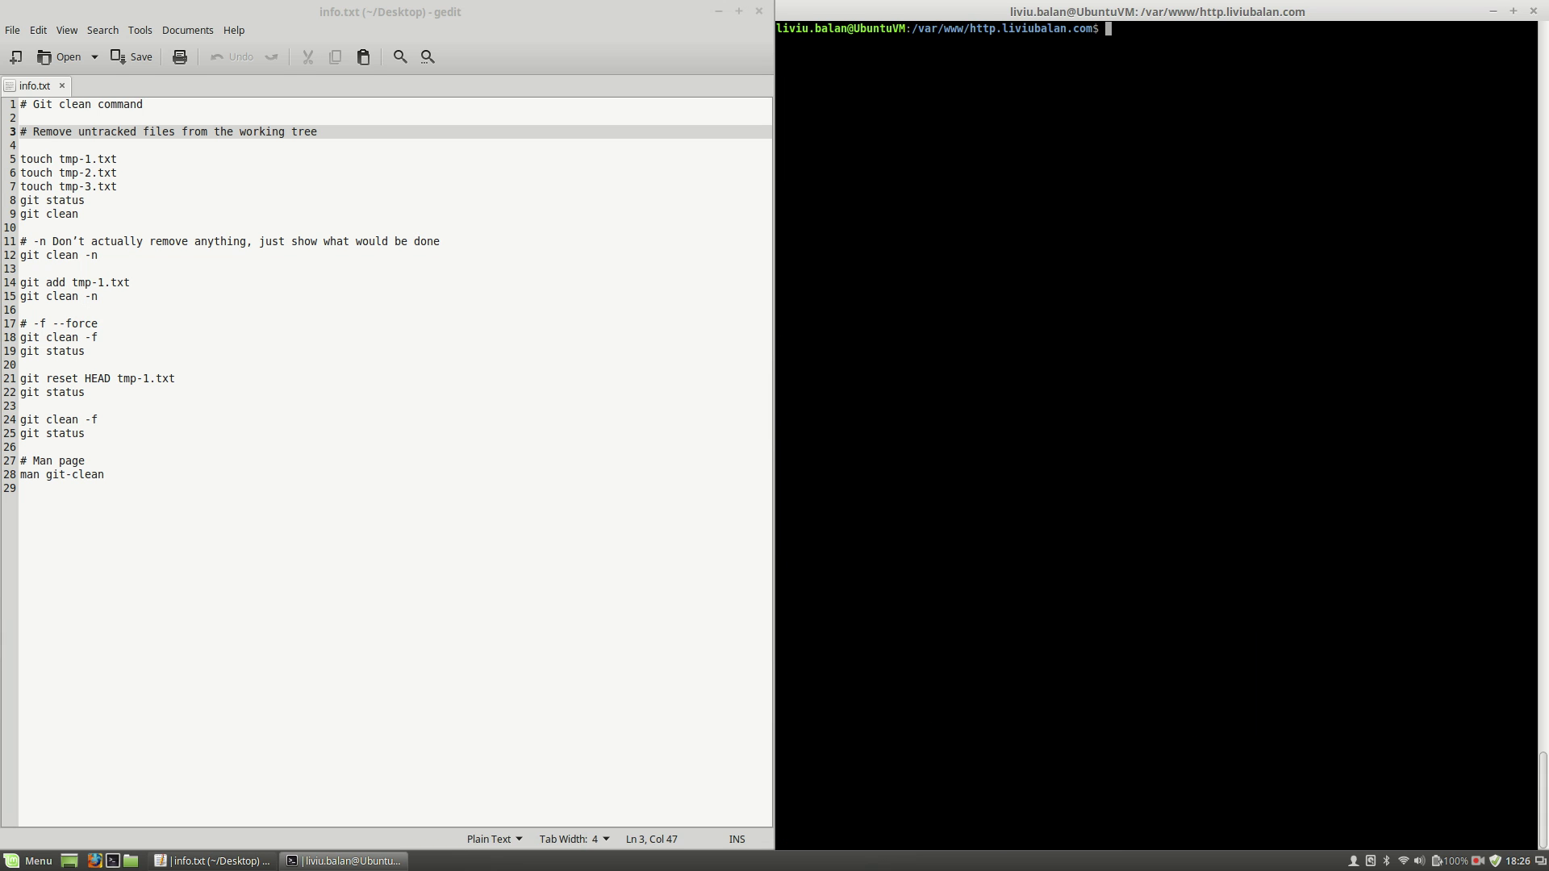
pyautogui.write('man ')
pyautogui.write('g')
pyautogui.write('it-')
pyautogui.write('cle')
pyautogui.press('Tab')
pyautogui.press('Return')
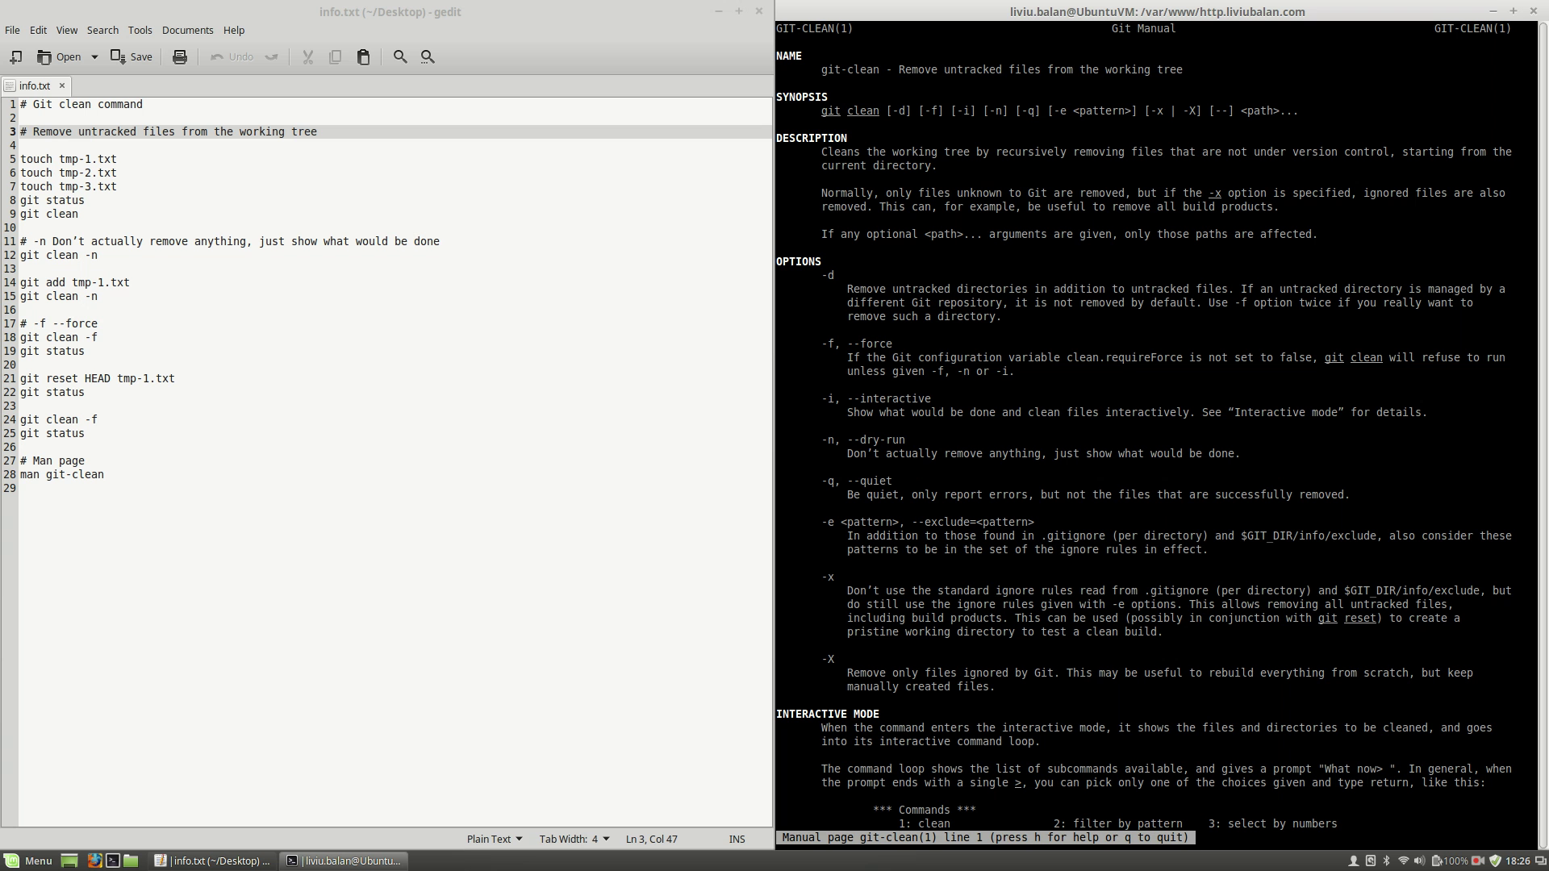
pyautogui.press('Down')
pyautogui.press('Down')
pyautogui.press('Down')
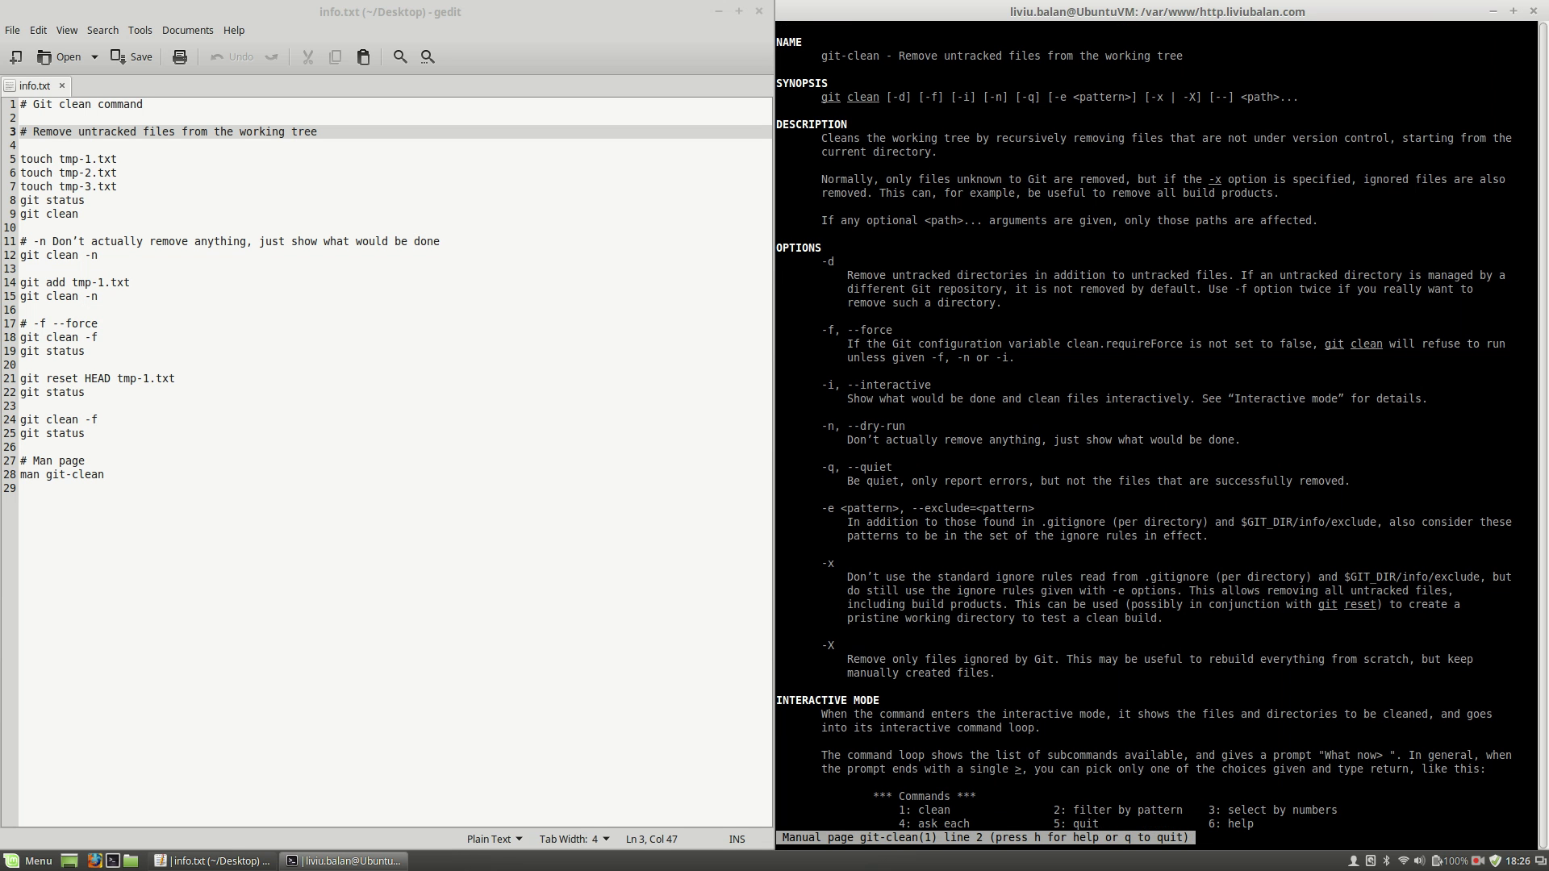
pyautogui.press('Down')
pyautogui.press('Down')
pyautogui.press('Down')
pyautogui.press('Down')
pyautogui.press('Down')
pyautogui.press('Down')
pyautogui.press('Down')
pyautogui.press('Down')
pyautogui.press('Down')
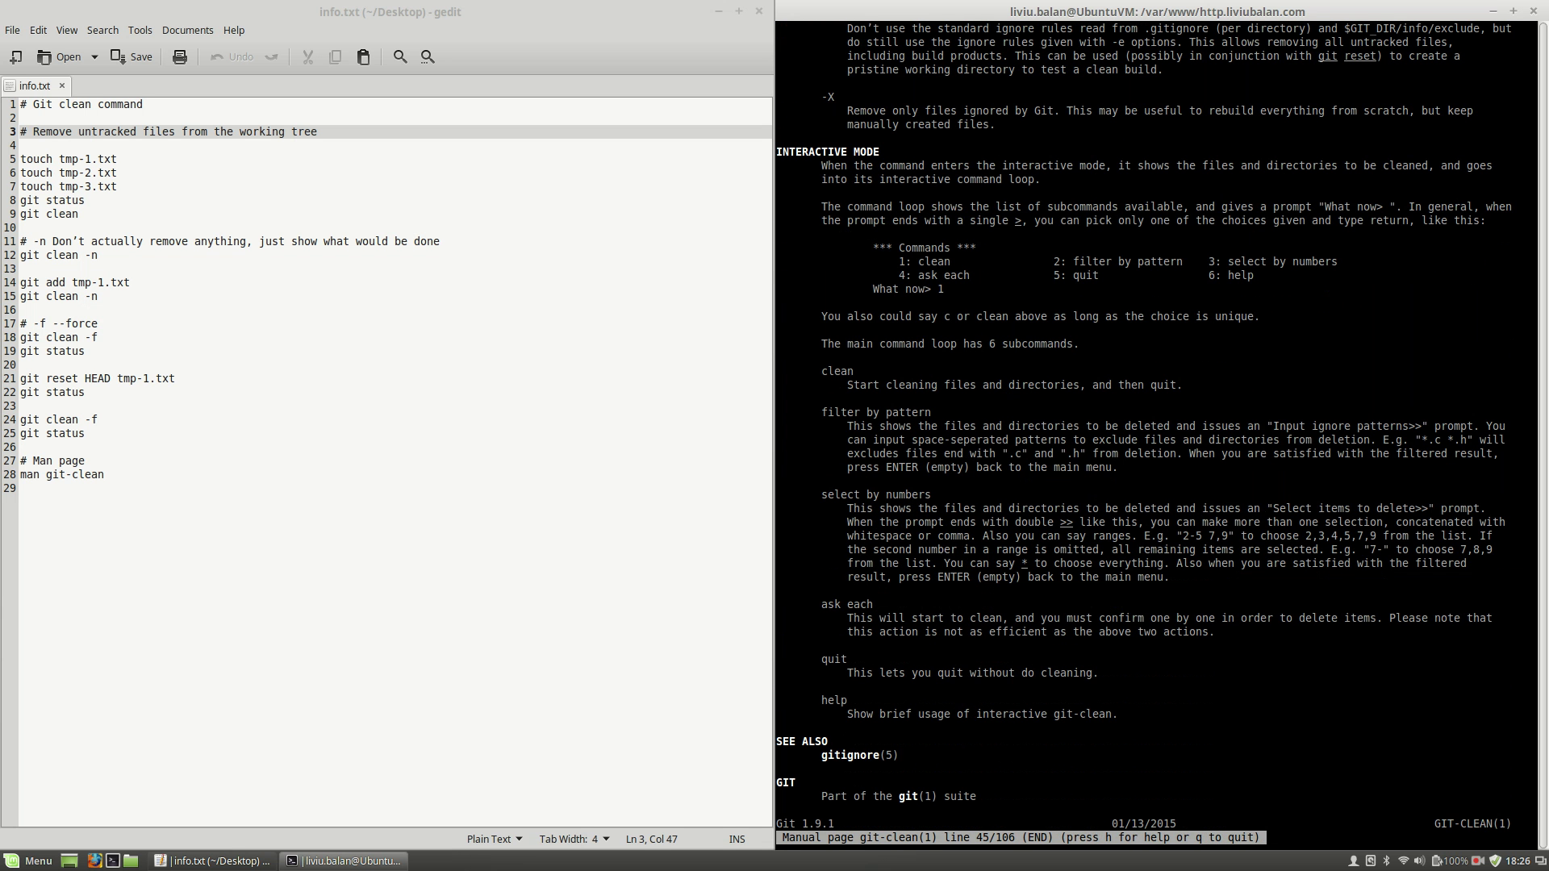
pyautogui.press('Up')
pyautogui.press('Up')
pyautogui.press('Up')
pyautogui.press('Up')
pyautogui.press('Up')
pyautogui.press('Up')
pyautogui.press('Up')
pyautogui.press('Up')
pyautogui.press('Up')
pyautogui.press('Up')
pyautogui.press('Up')
pyautogui.press('Up')
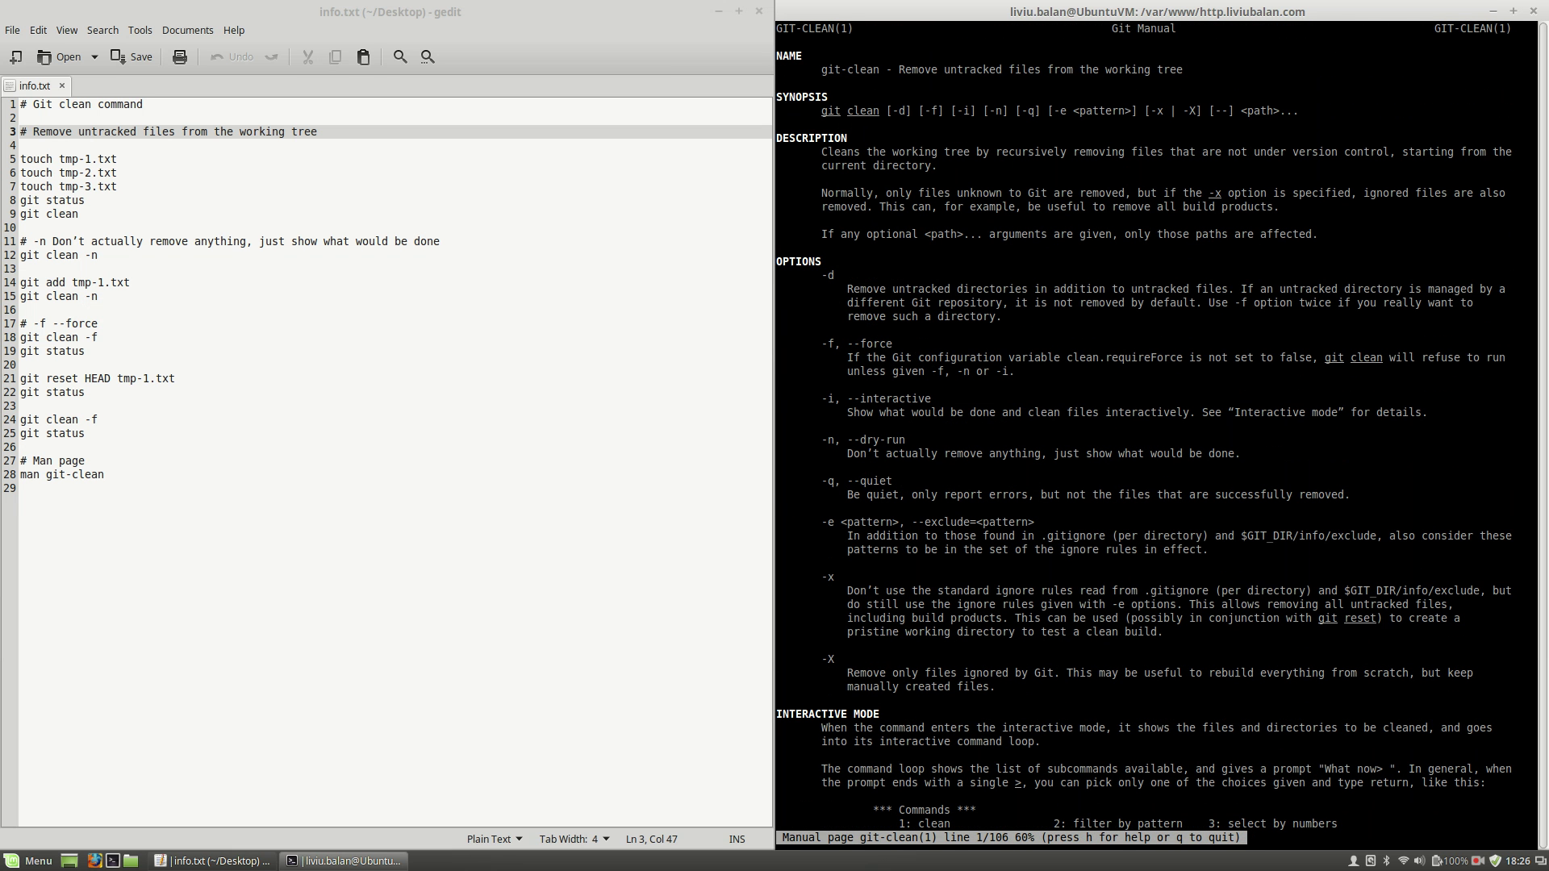
pyautogui.press('q')
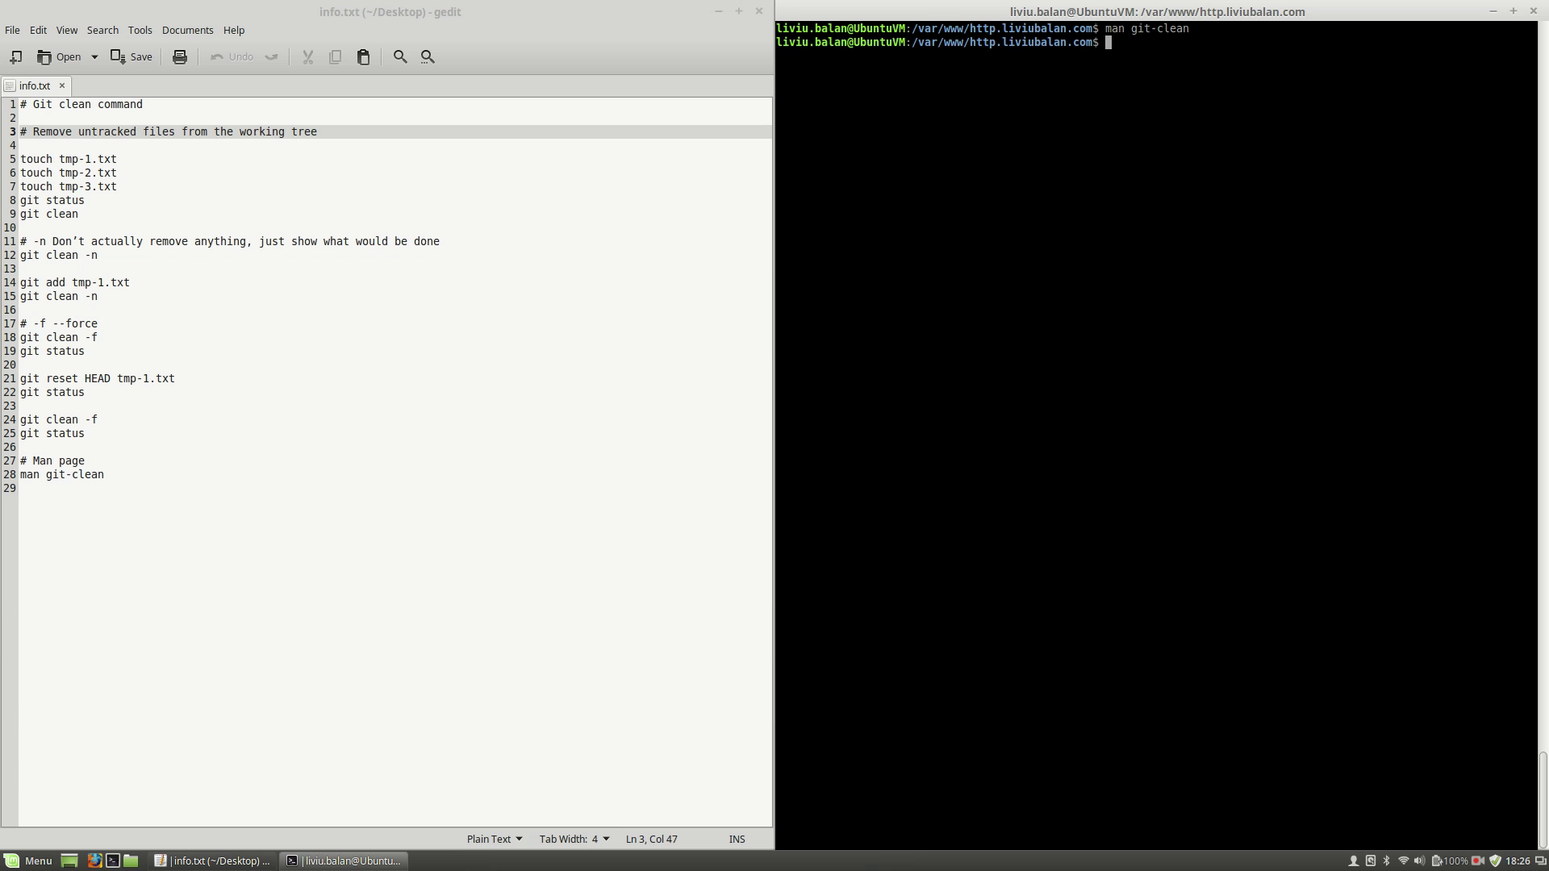